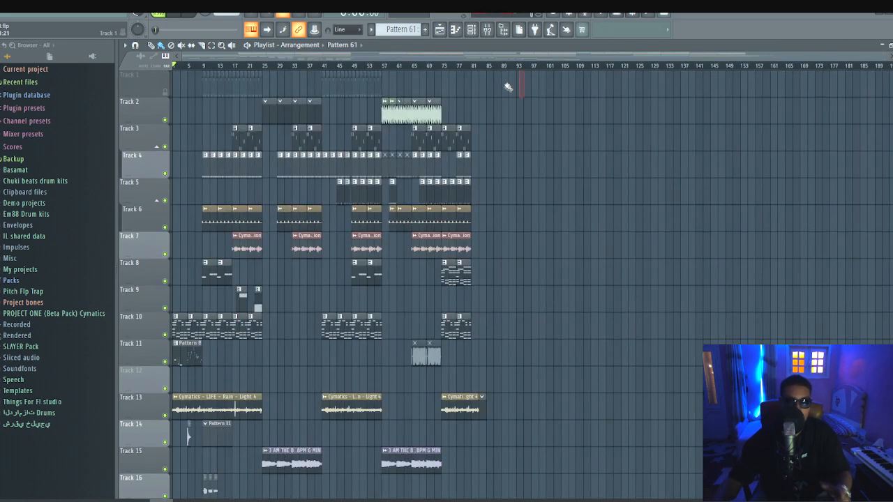
Select bars 1 to 41 on the playlist timeline and play the arrangement from the start.
drag(886, 56, 892, 55)
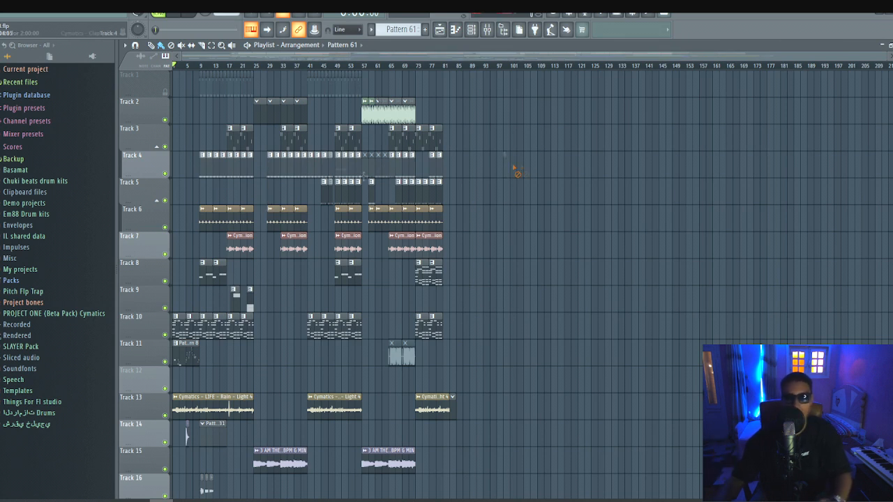
drag(488, 55, 438, 55)
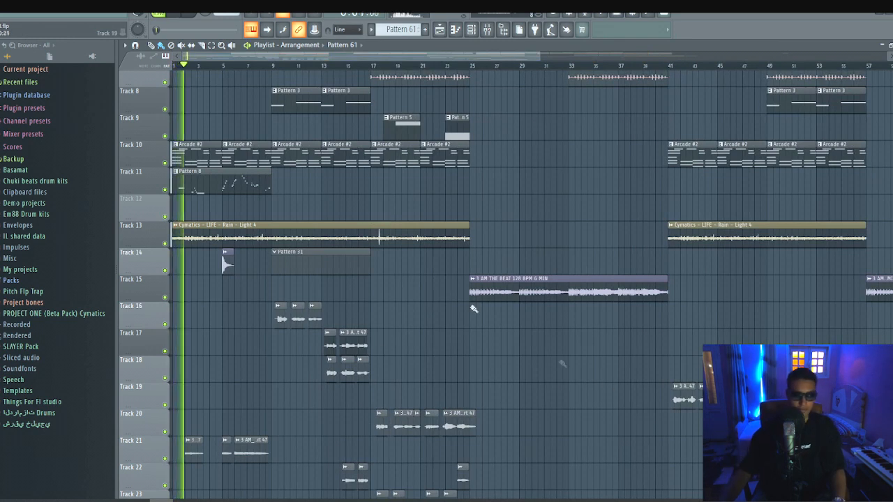
click(85, 15)
click(97, 39)
click(597, 81)
drag(540, 56, 173, 90)
scroll(590, 187, up, 6)
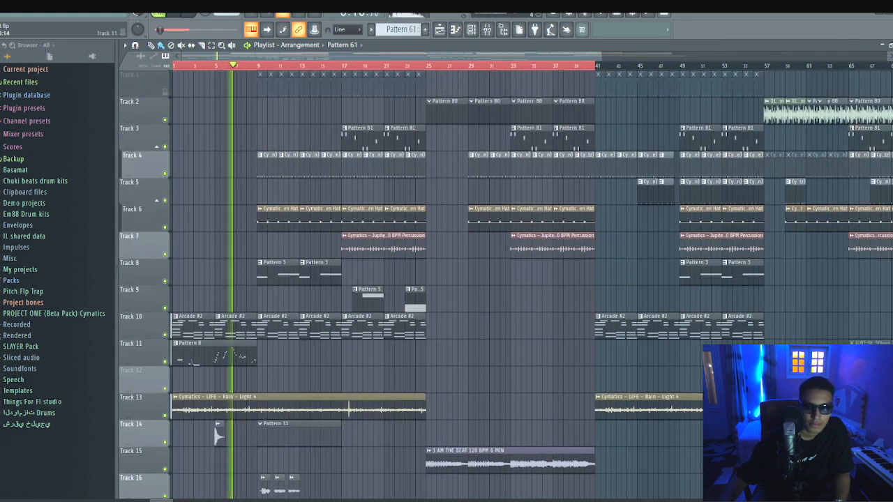
Examine the melody, drum and vocal clips across the playlist tracks while the selected section plays.
drag(602, 56, 465, 56)
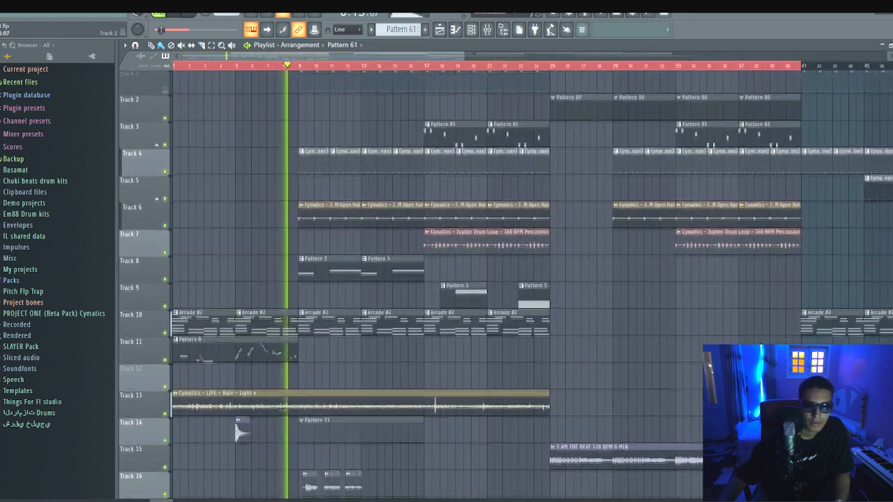
scroll(571, 112, down, 10)
scroll(495, 279, down, 1)
scroll(495, 279, up, 2)
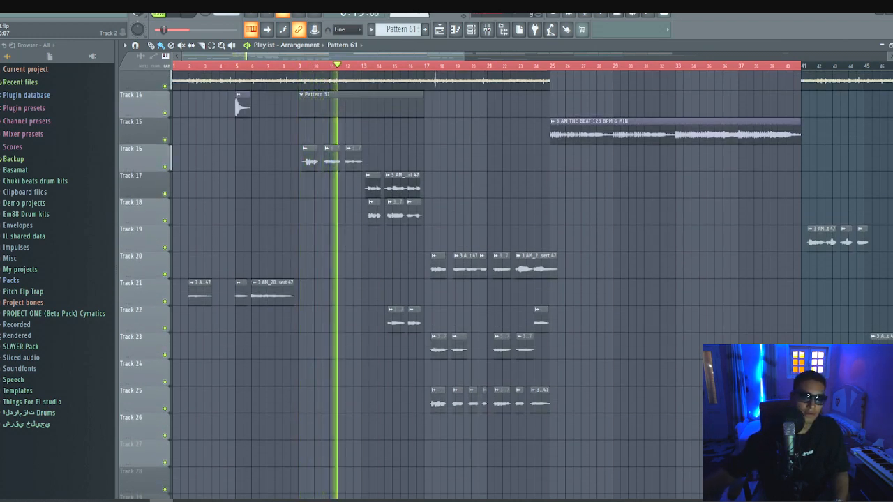
scroll(586, 161, up, 9)
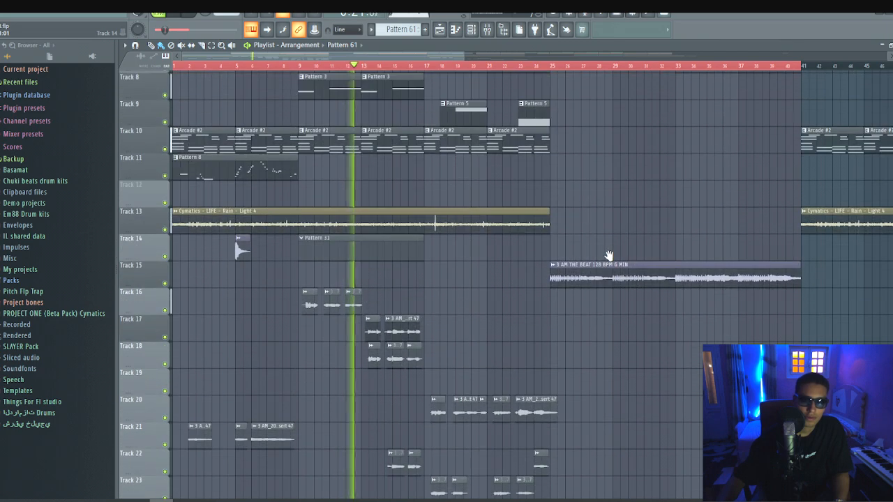
scroll(565, 307, up, 3)
scroll(608, 205, down, 4)
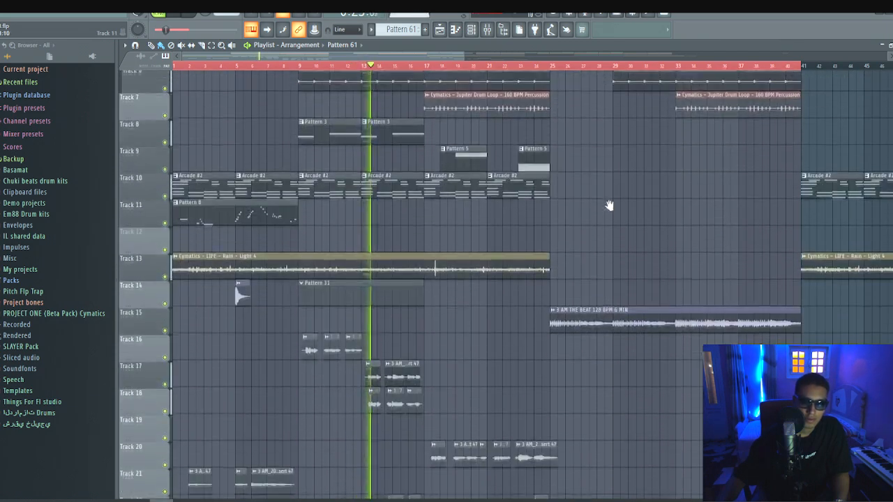
scroll(613, 191, down, 1)
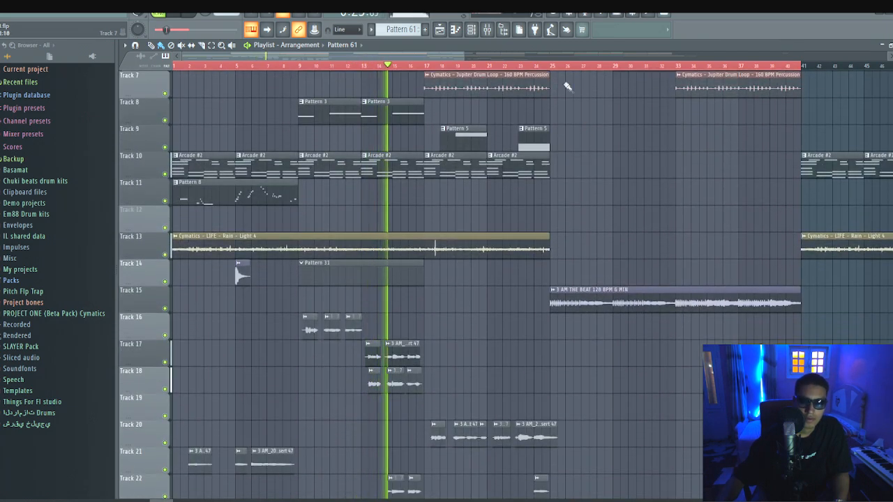
scroll(537, 62, down, 3)
scroll(538, 64, up, 3)
drag(616, 204, 656, 69)
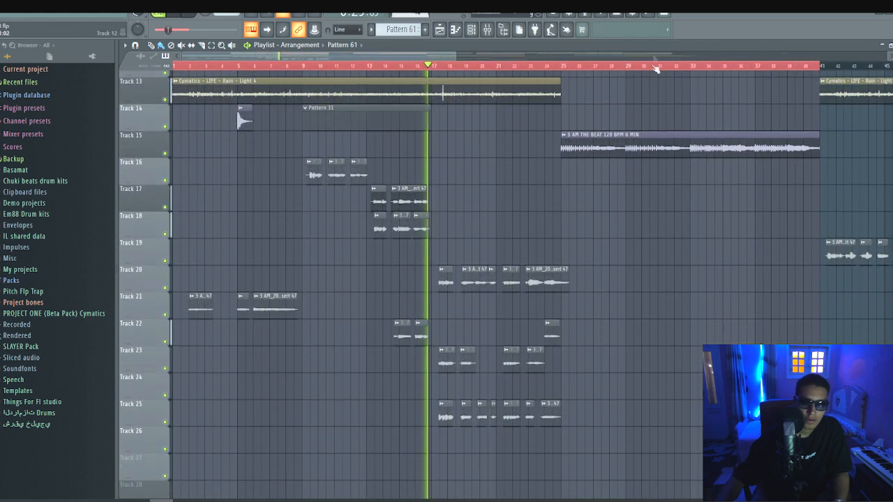
drag(601, 202, 667, 203)
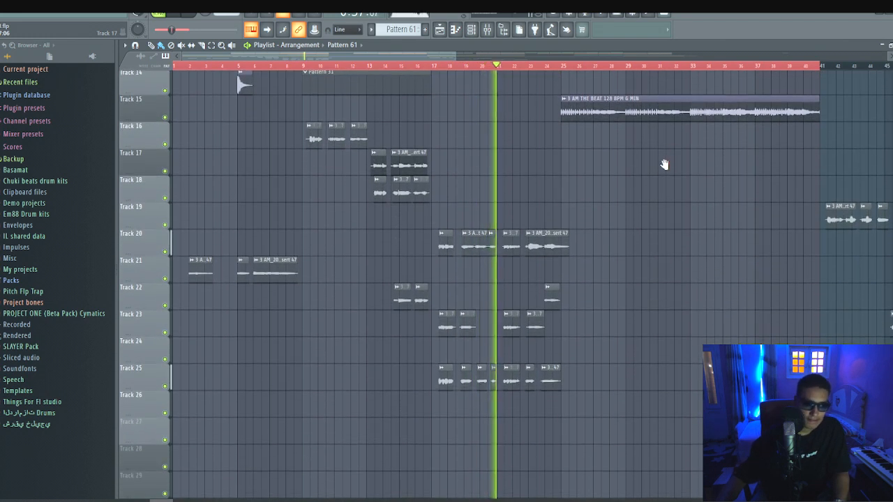
drag(664, 165, 683, 279)
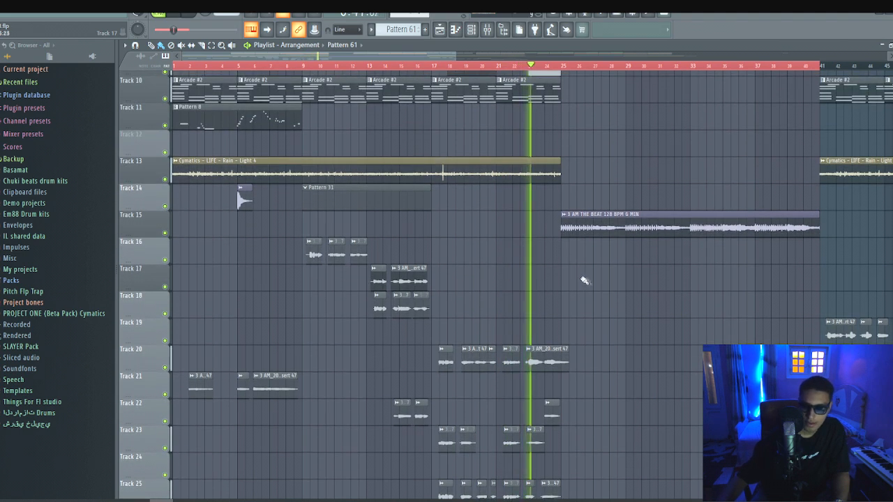
drag(560, 273, 572, 396)
drag(618, 210, 667, 380)
scroll(610, 61, down, 3)
scroll(496, 281, down, 8)
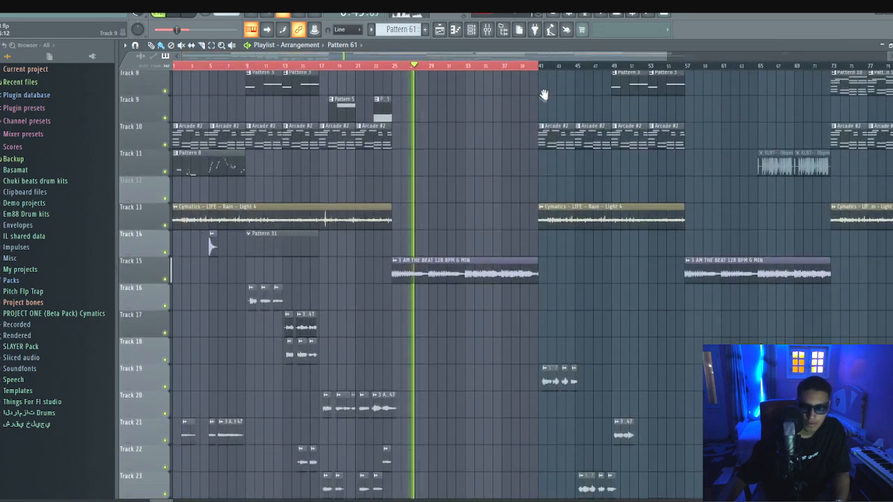
Delete the XLNT-Skrilla Amen Breakbeat top loop clips from Track 5 between bars 25 and 33.
scroll(628, 215, up, 8)
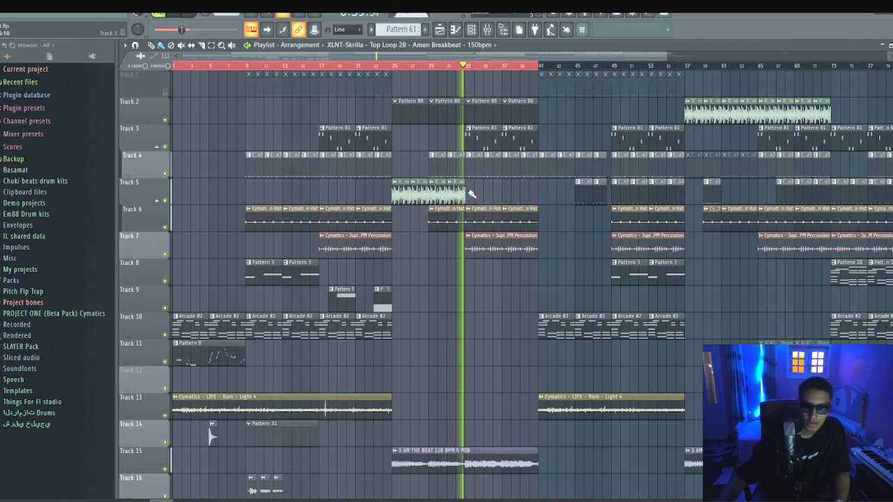
right_click(467, 194)
right_click(398, 193)
Solo Track 10 in the playlist and open the Keyscape notes of its first Arcade #2 clip in the piano roll.
mouse_move(696, 56)
mouse_down()
mouse_move(839, 56)
mouse_move(681, 56)
mouse_up()
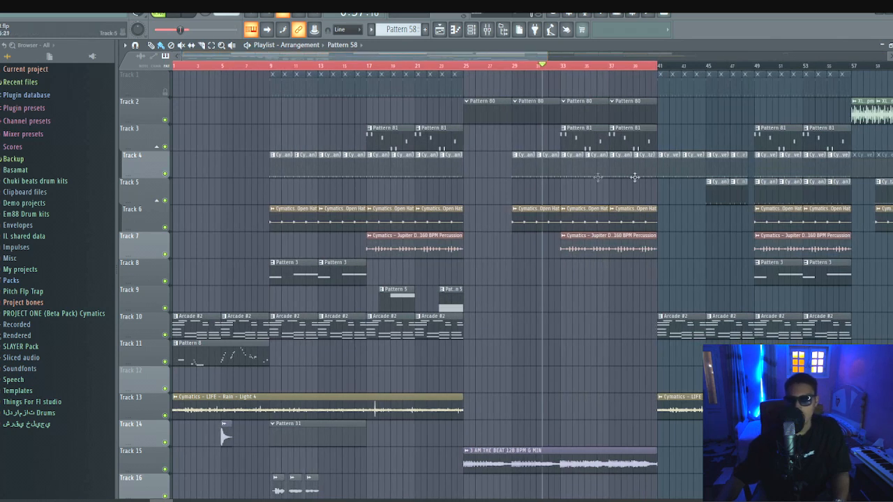
scroll(463, 60, down, 2)
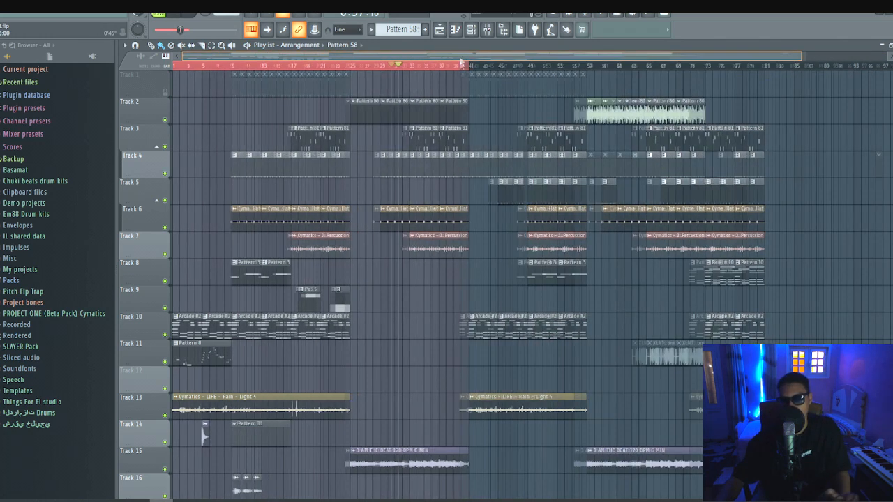
scroll(446, 57, up, 4)
scroll(433, 57, down, 2)
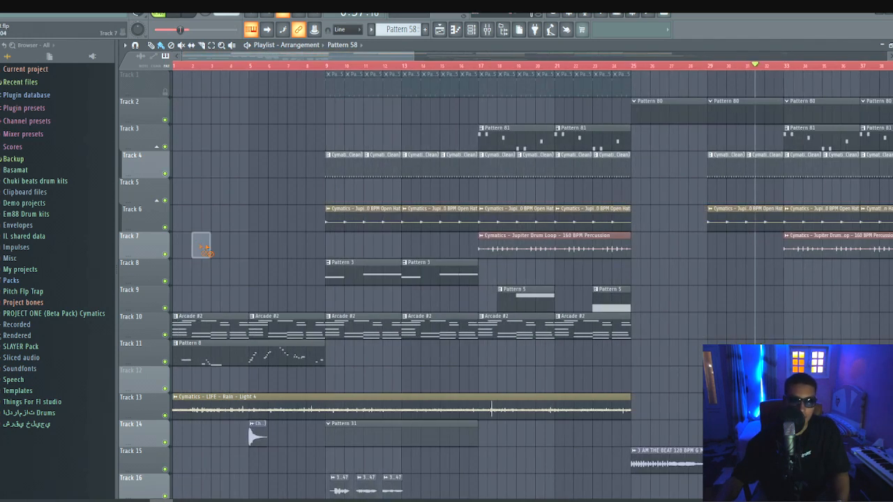
right_click(165, 335)
double_click(197, 325)
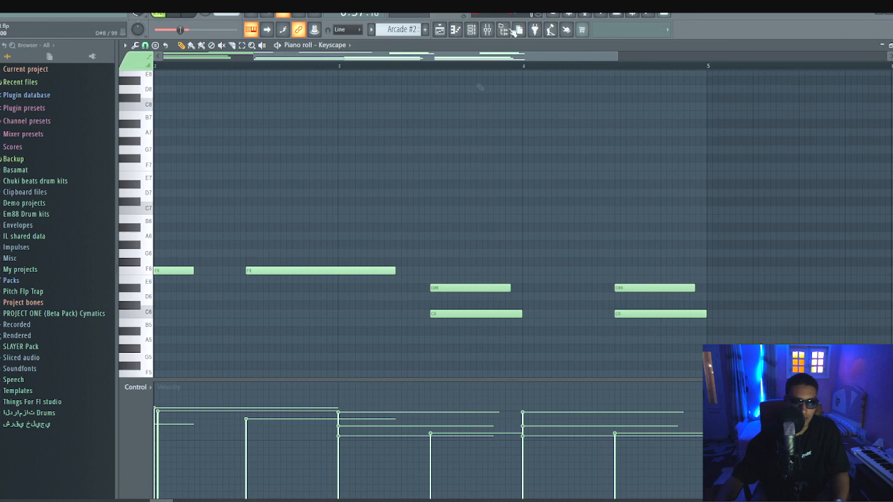
click(439, 31)
double_click(256, 291)
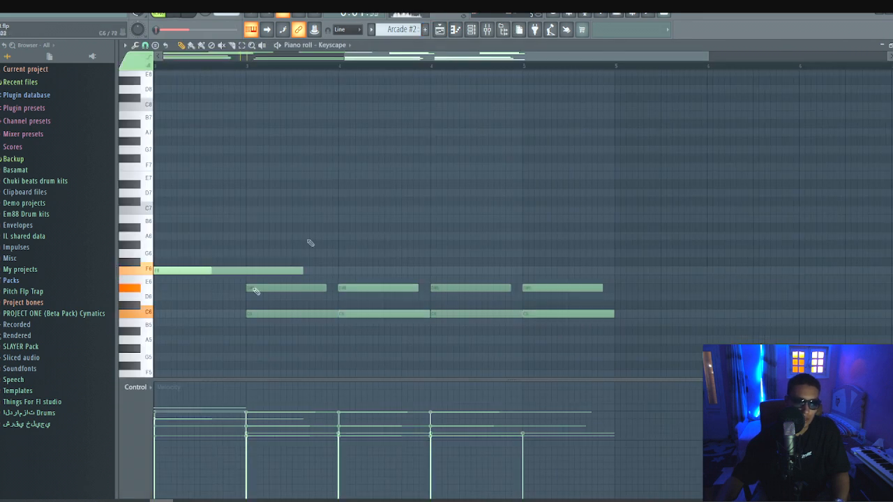
Check the pattern's instruments in the channel rack and examine the full range of Keyscape chord notes during playback.
click(471, 29)
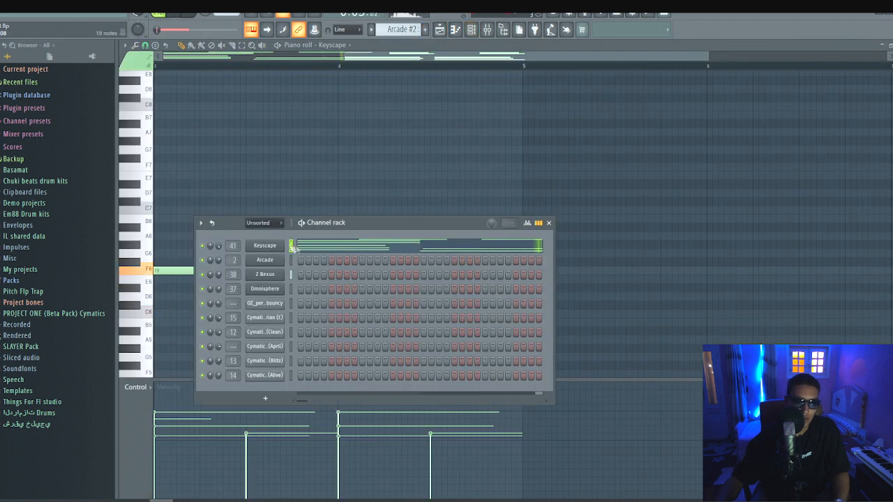
double_click(438, 56)
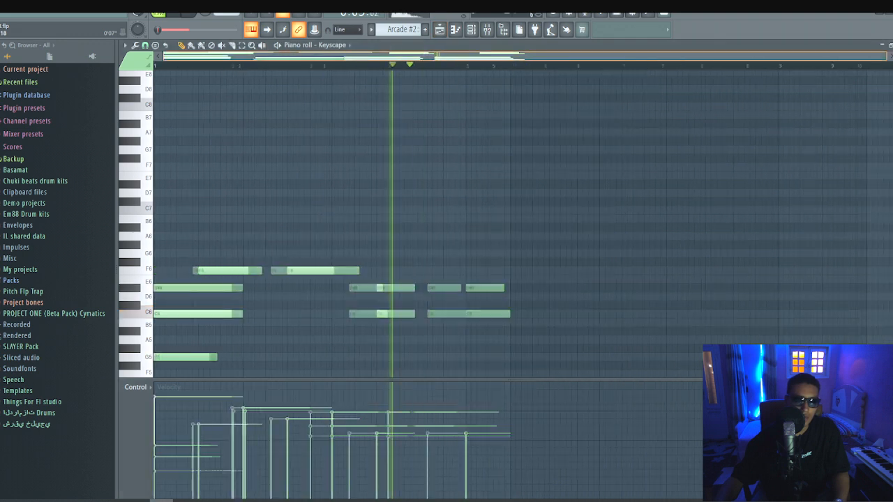
scroll(454, 84, down, 5)
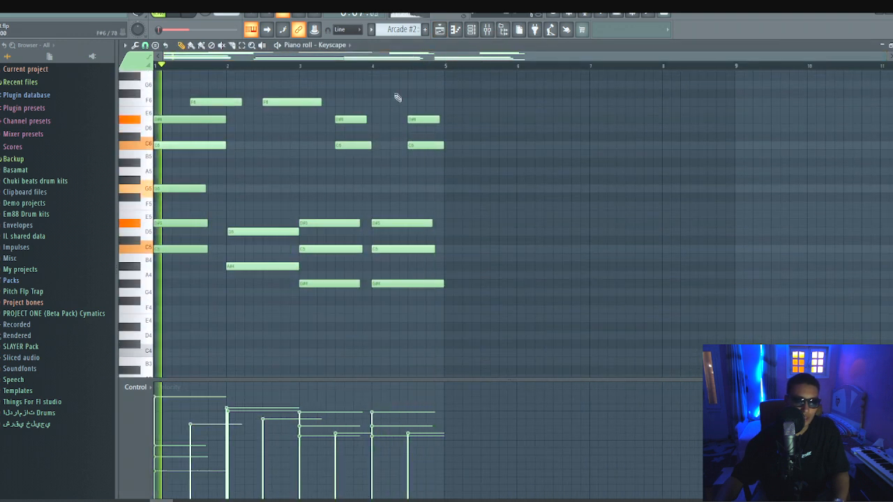
scroll(401, 91, up, 2)
drag(886, 56, 656, 56)
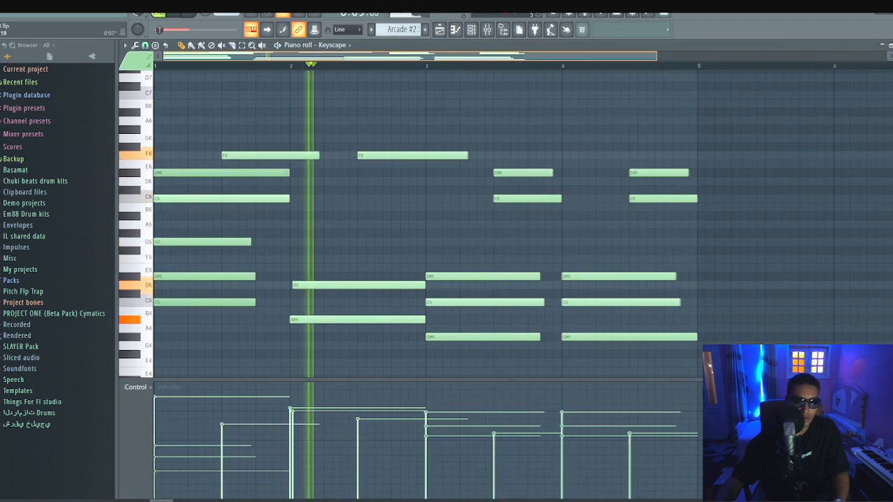
scroll(427, 69, down, 2)
Return to the playlist and inspect the sample settings of the Cymatics - LIFE - Rain - Light 4 clip on Track 13.
click(439, 32)
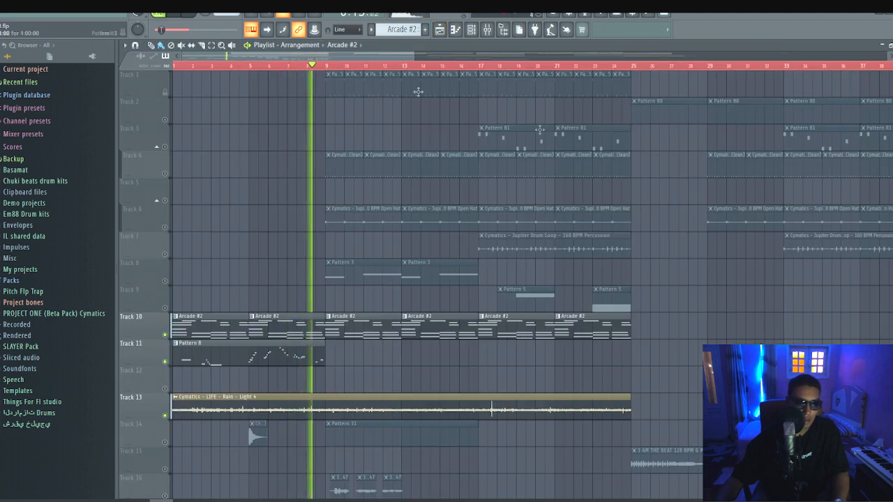
scroll(417, 92, down, 4)
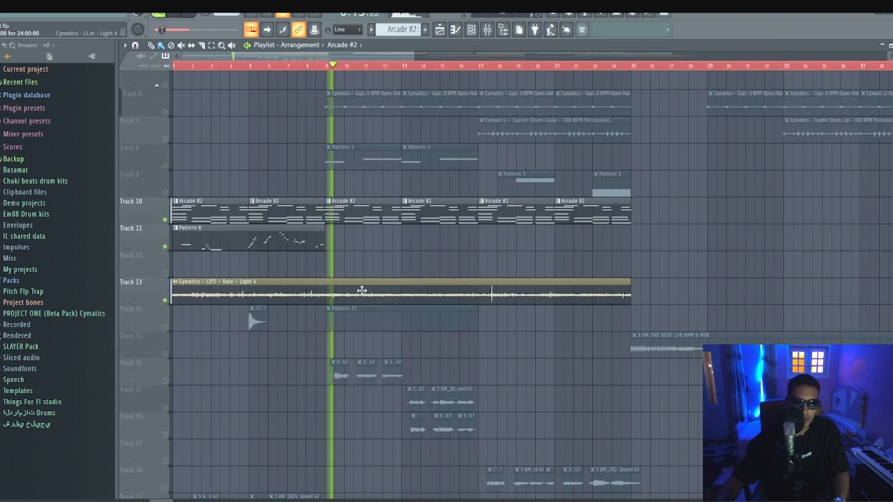
double_click(362, 291)
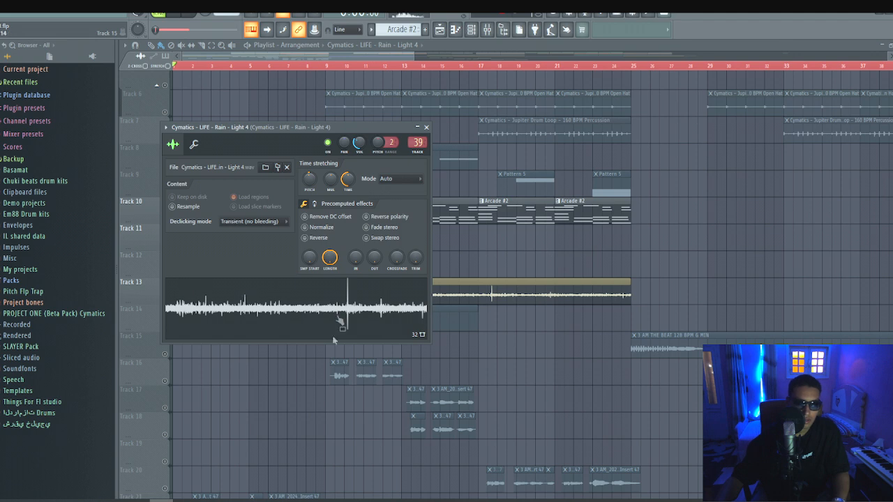
drag(228, 132, 246, 134)
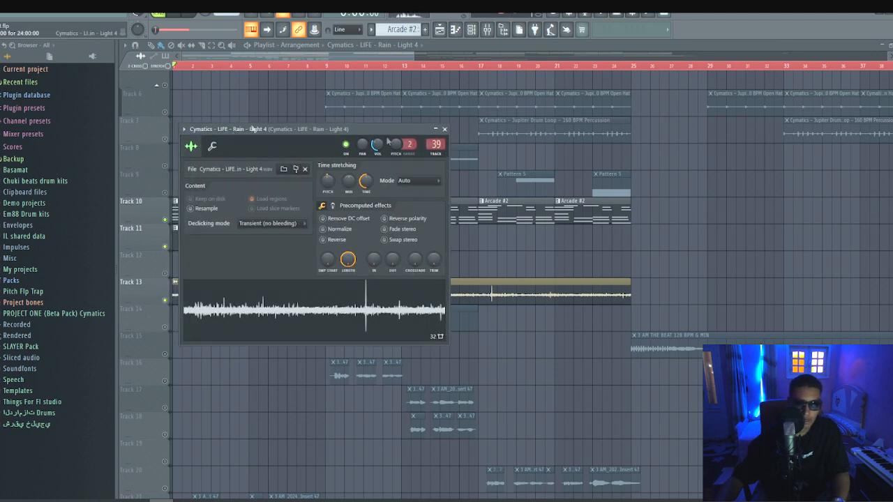
click(614, 255)
right_click(621, 255)
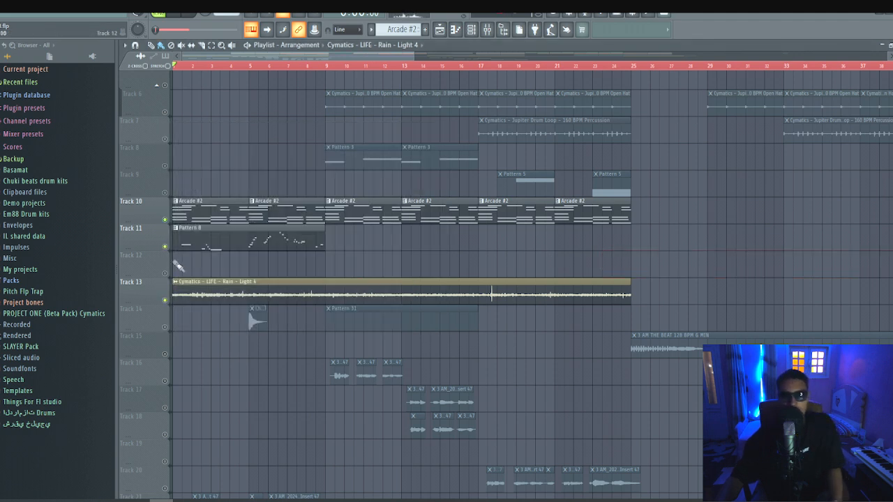
Open the Z Nexus notes of Pattern 8 on Track 11 in the piano roll and play the pattern alone.
double_click(212, 242)
drag(265, 58, 174, 13)
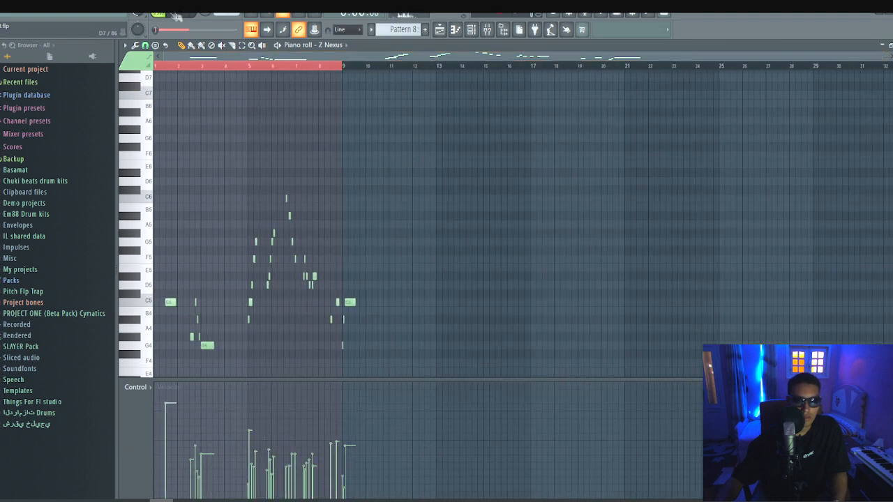
click(168, 13)
key(space)
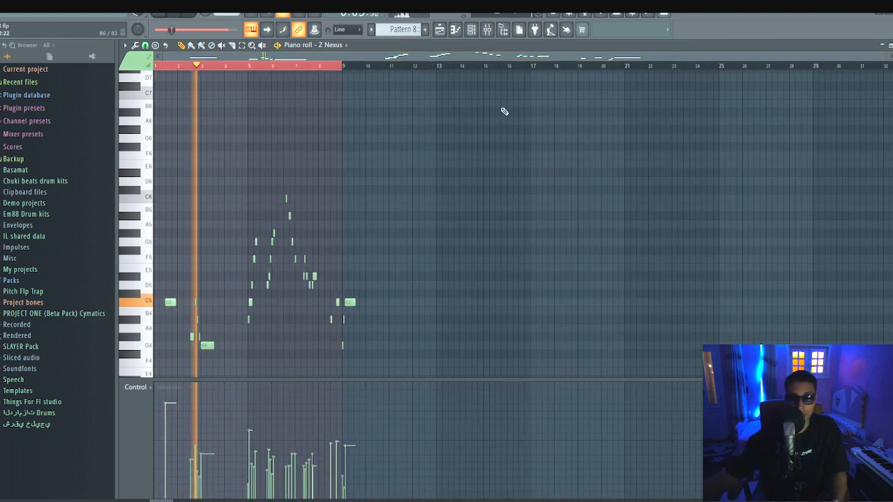
Return to the playlist, enable Track 14 alongside the melody and rain tracks, and audition it from about bar 4.
click(440, 31)
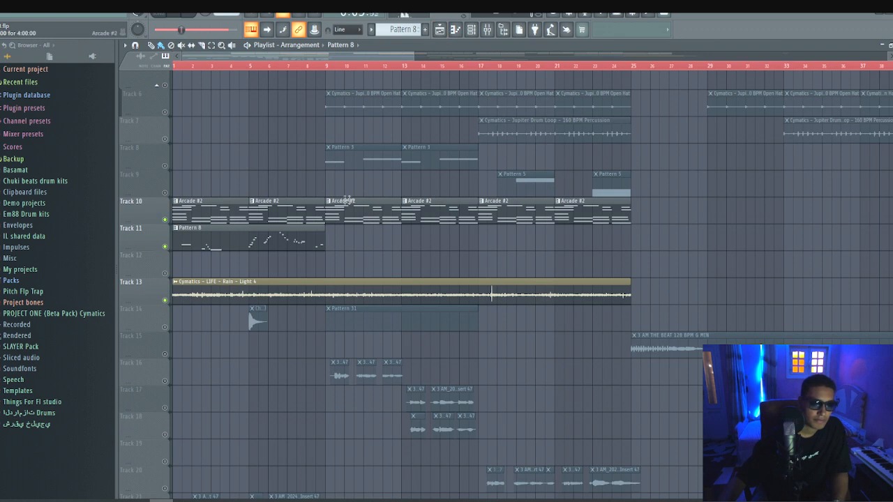
click(165, 167)
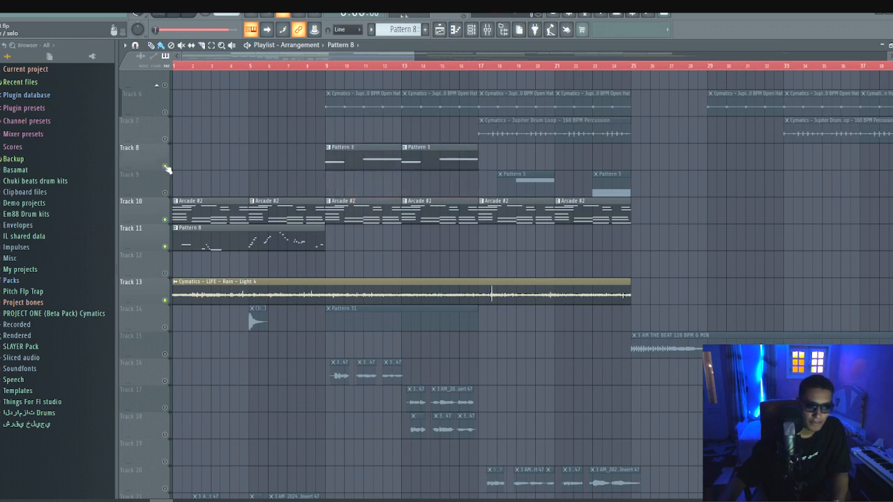
click(165, 166)
click(166, 326)
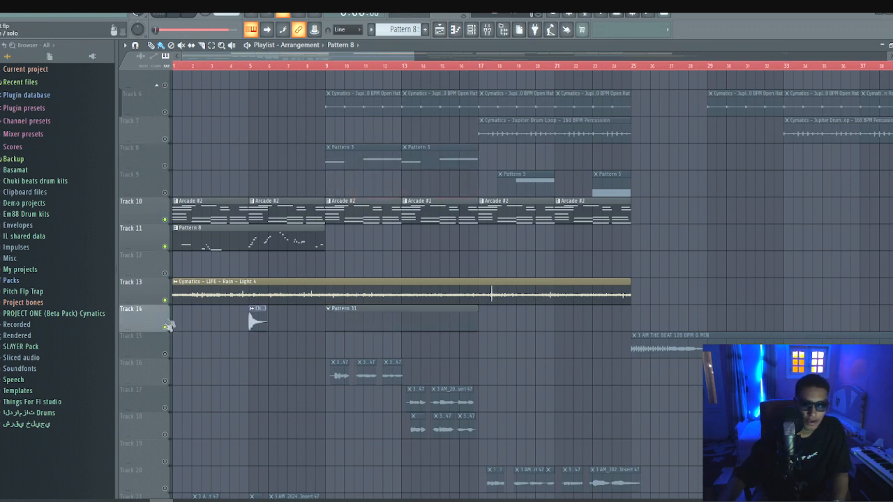
click(228, 67)
key(space)
scroll(558, 174, down, 3)
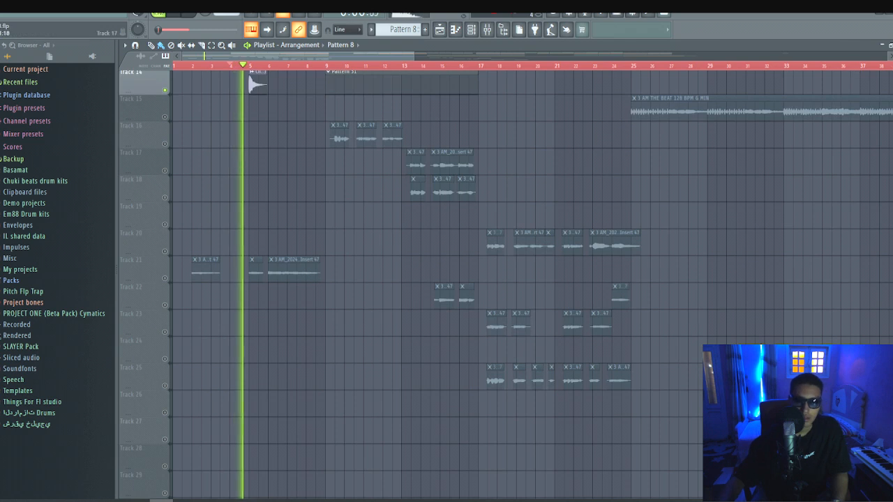
scroll(773, 215, up, 2)
scroll(419, 231, up, 4)
key(space)
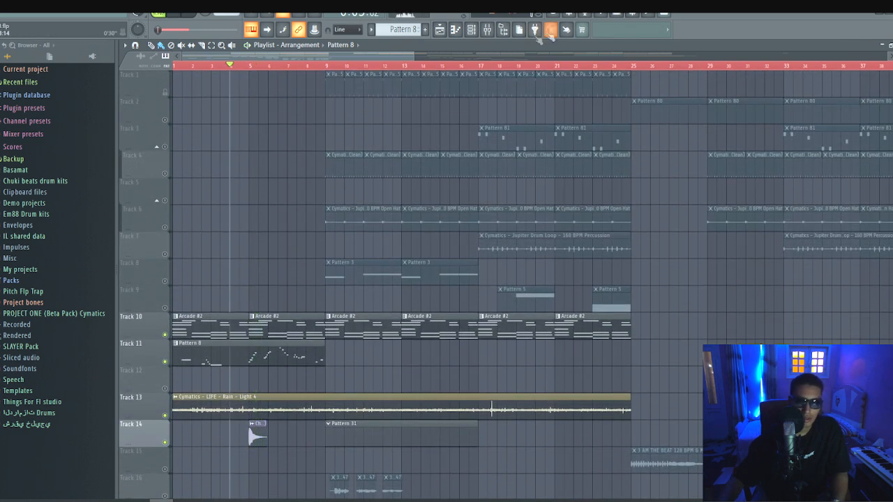
Select the Keyscape insert in the mixer and inspect its RC-20 Retro Color effect settings.
key(F9)
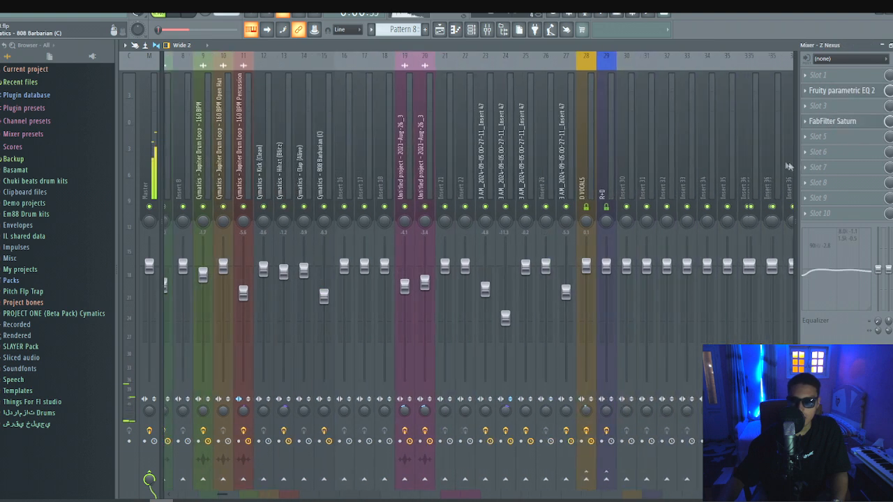
scroll(501, 159, right, 5)
click(500, 159)
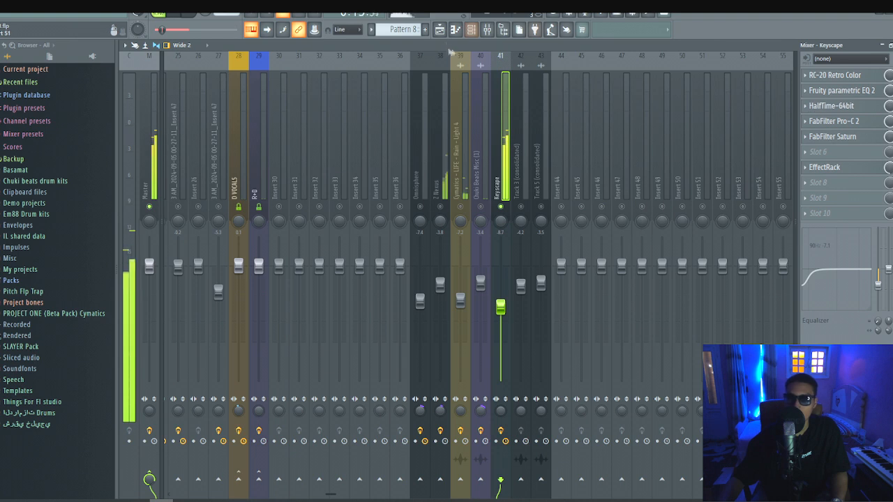
click(844, 82)
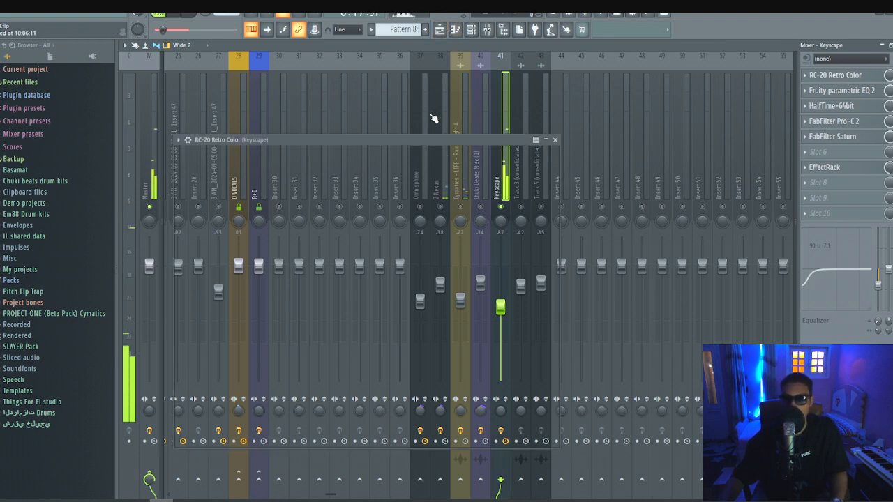
drag(462, 144, 474, 112)
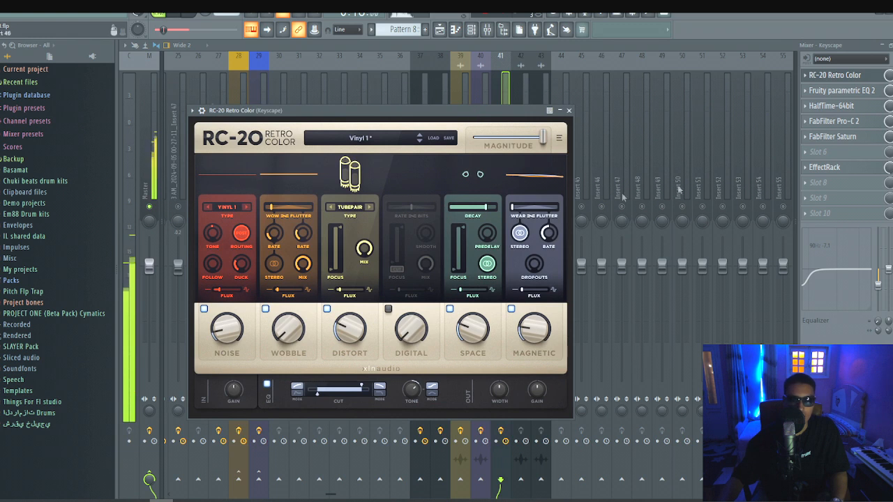
click(569, 111)
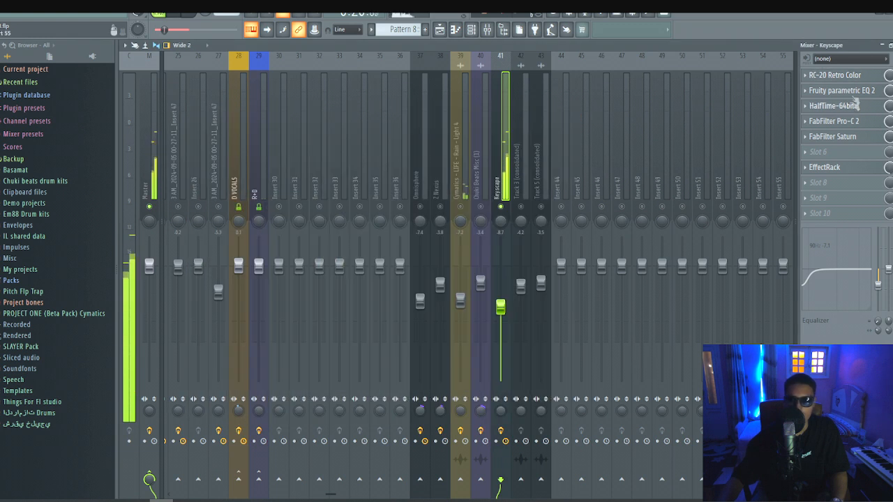
Inspect the Keyscape insert's Fruity parametric EQ 2 curve and its HalfTime effect settings.
click(849, 94)
drag(352, 154, 332, 105)
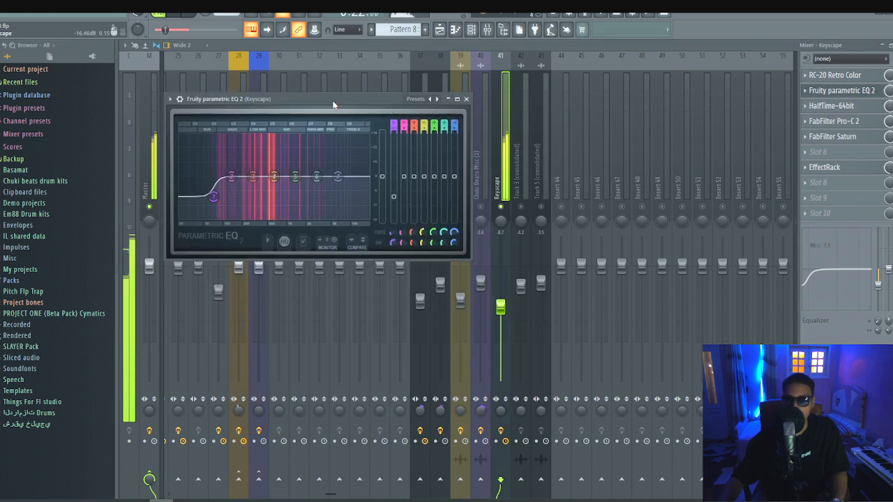
click(852, 108)
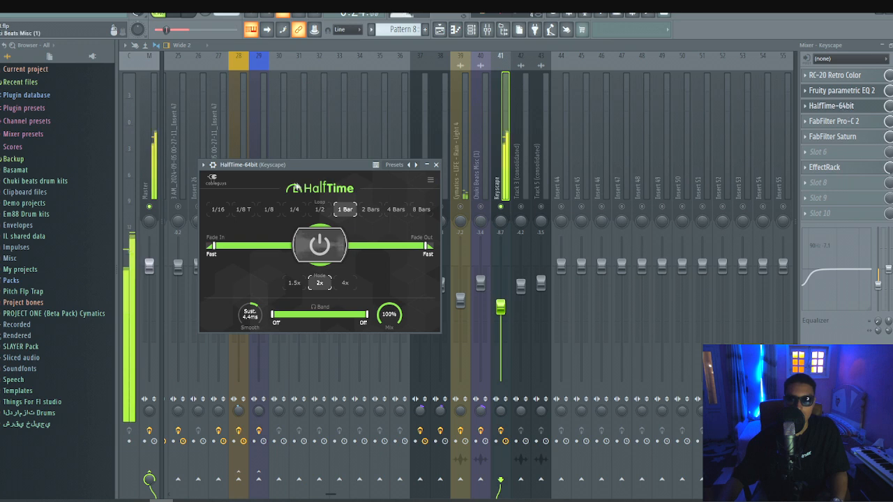
drag(318, 165, 317, 111)
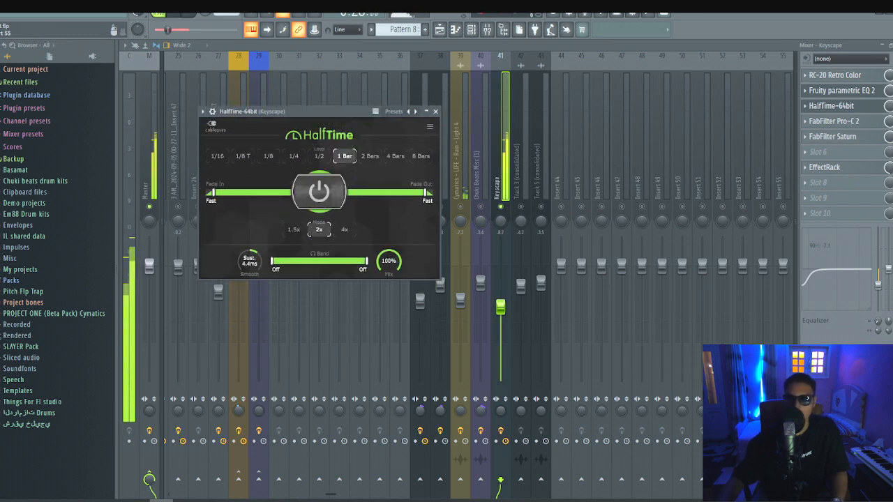
Inspect FabFilter Pro-C 2 on the Keyscape insert and pick its Piano preset 10 Tons of Weight bM.
click(869, 123)
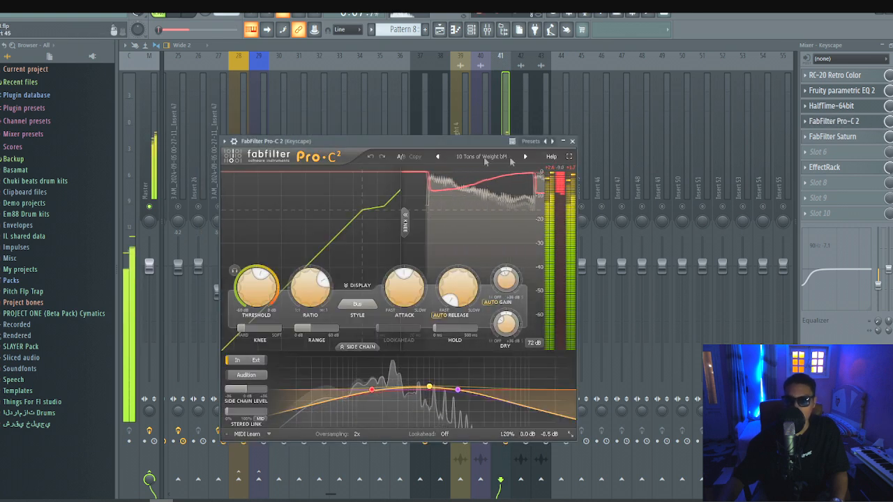
drag(434, 141, 432, 105)
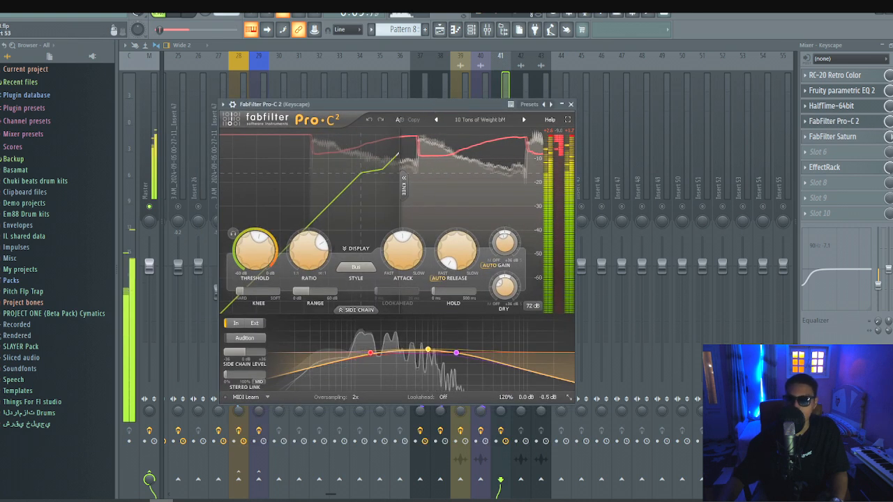
click(488, 119)
mouse_move(481, 183)
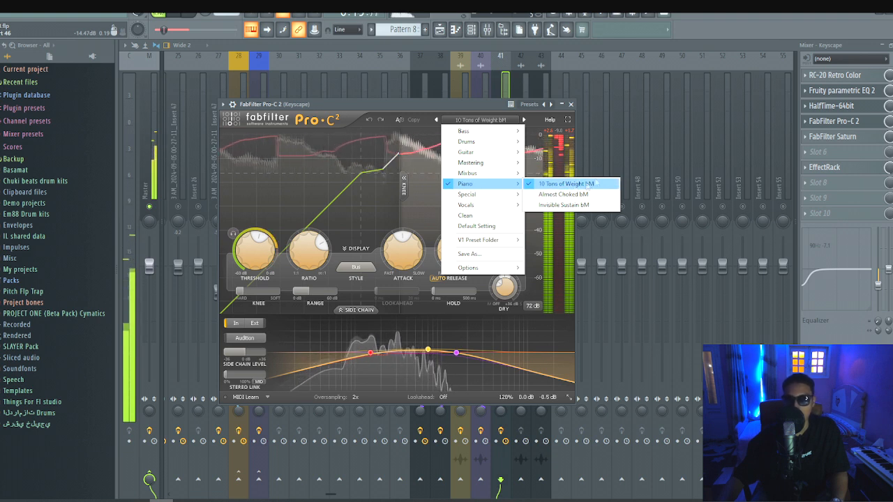
click(565, 183)
click(571, 104)
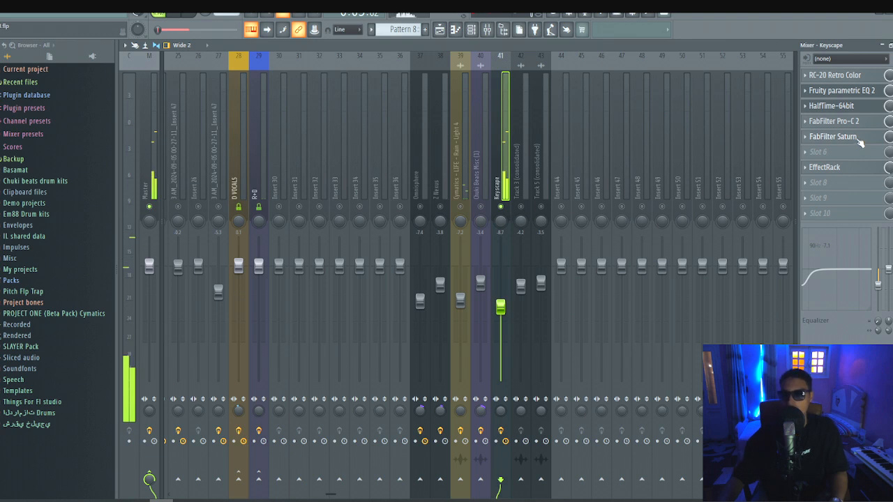
Inspect the Keyscape insert's FabFilter Saturn and its EffectRack Crystal Choir preset, and return to the playlist.
click(858, 137)
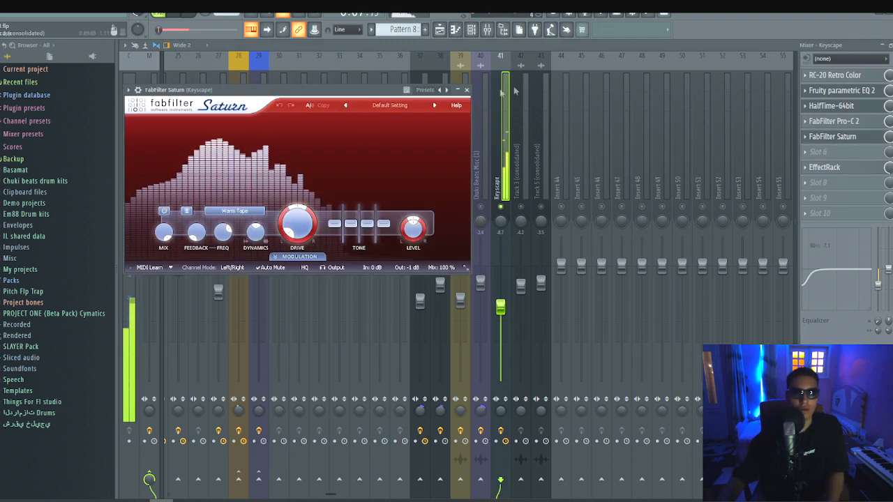
click(467, 90)
click(856, 170)
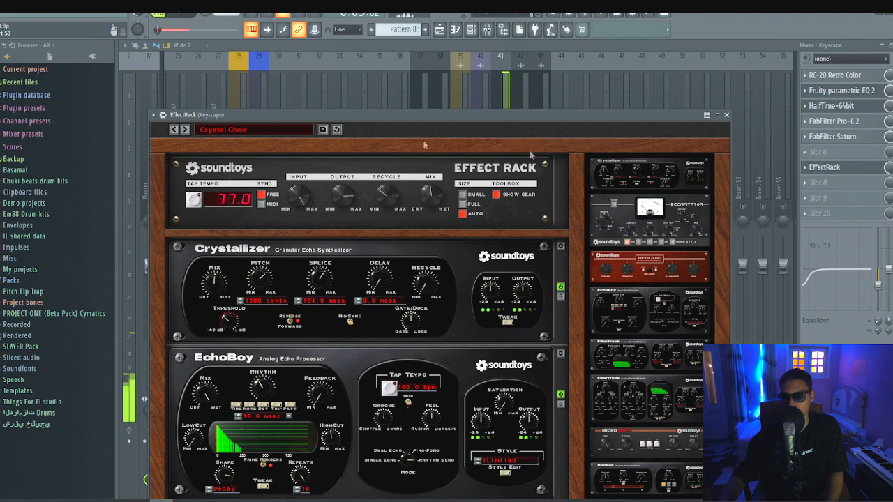
drag(439, 123, 471, 97)
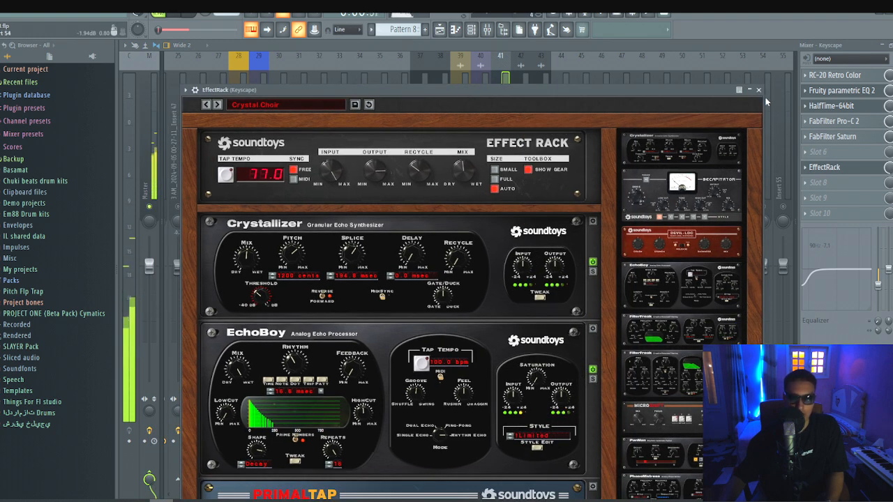
drag(466, 89, 456, 58)
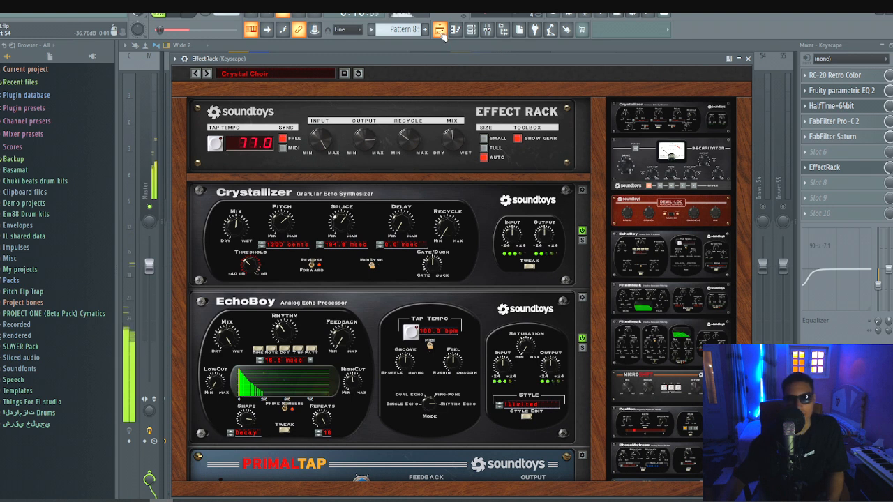
click(440, 33)
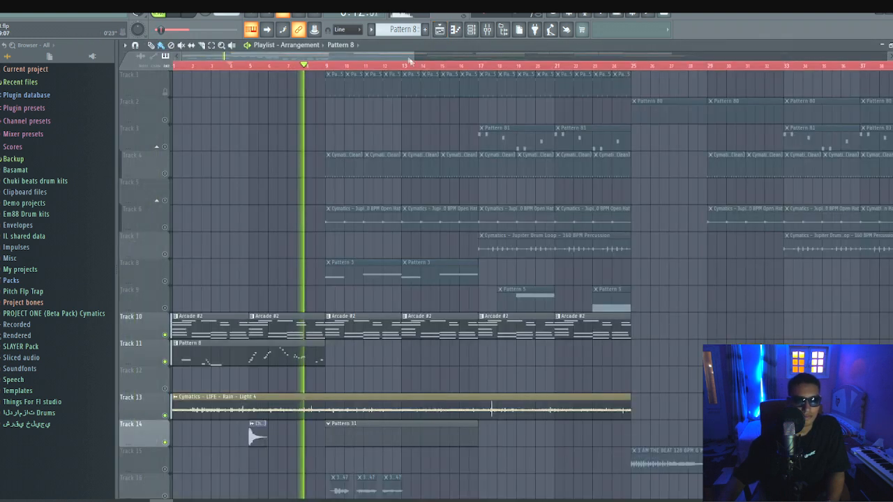
In the mixer, solo Keyscape, switch the solo to Z Nexus together with the rain insert, and check the Z Nexus effects.
scroll(410, 61, down, 1)
click(488, 30)
right_click(501, 207)
right_click(440, 207)
click(461, 208)
click(440, 174)
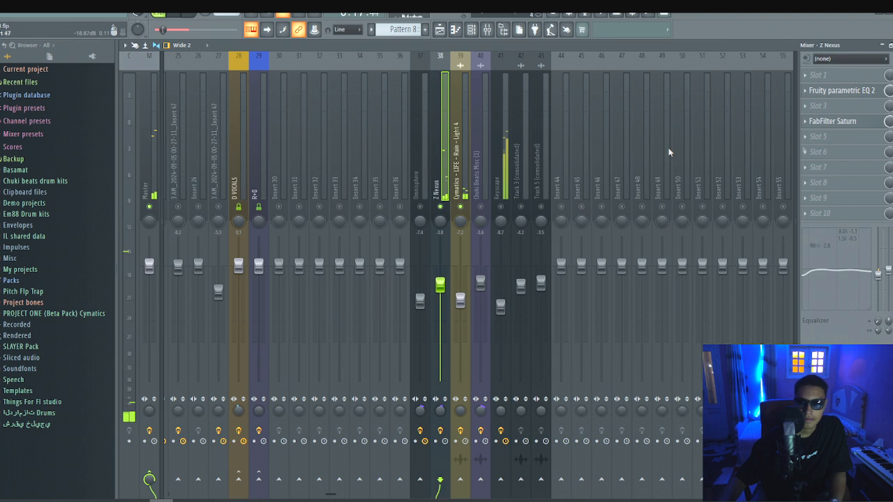
click(853, 90)
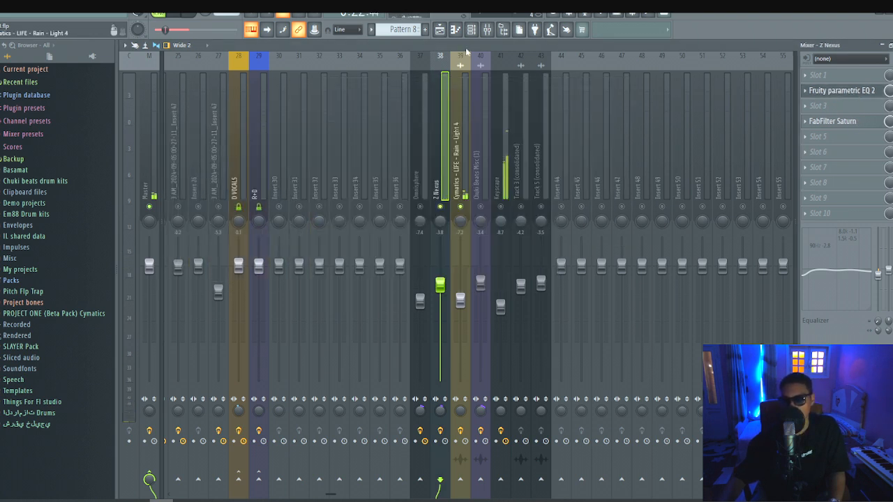
click(439, 29)
click(440, 30)
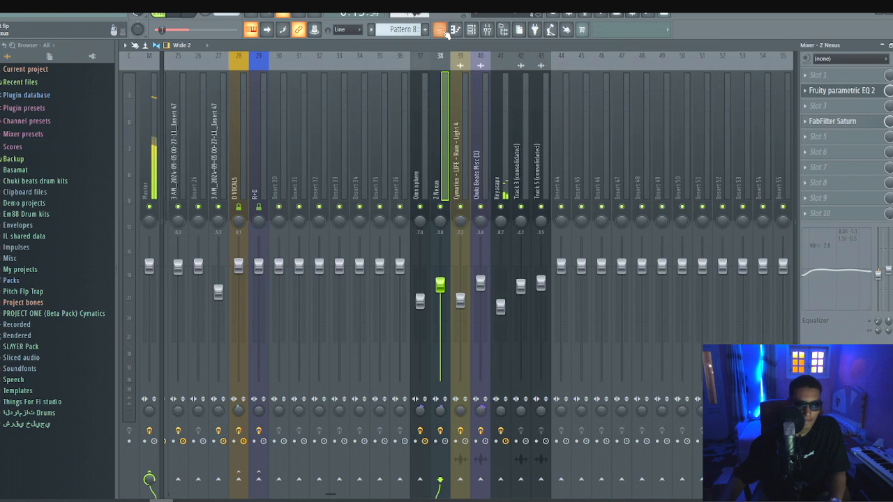
Return to the playlist and enable the rain on Track 13 alongside the drum tracks and Tracks 8 and 9 during playback.
click(440, 29)
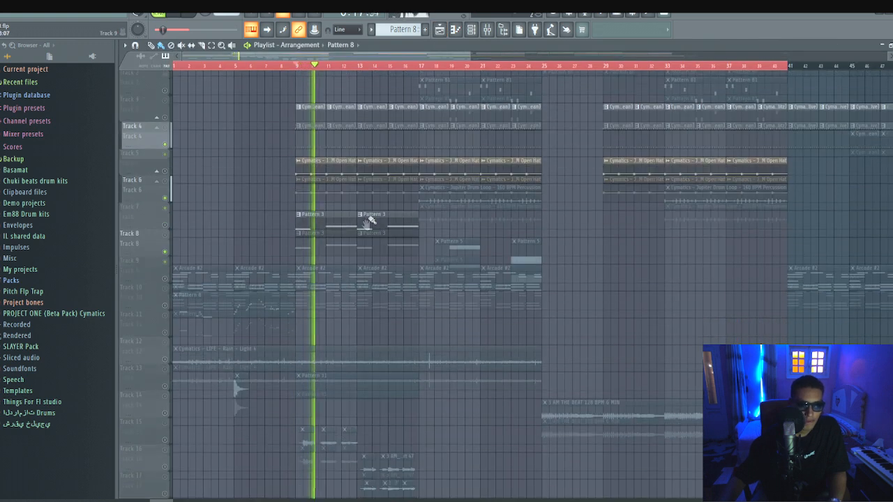
scroll(369, 221, down, 1)
scroll(209, 115, down, 2)
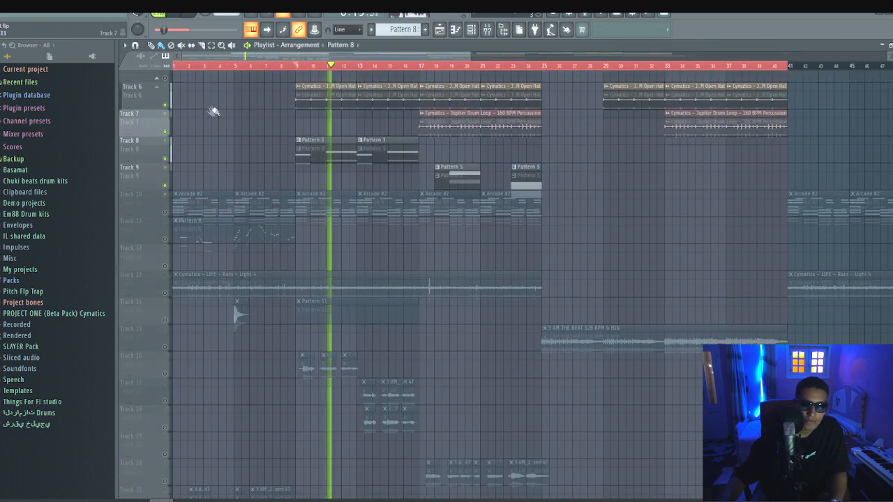
scroll(214, 111, down, 1)
click(165, 273)
scroll(375, 183, down, 3)
scroll(395, 223, up, 7)
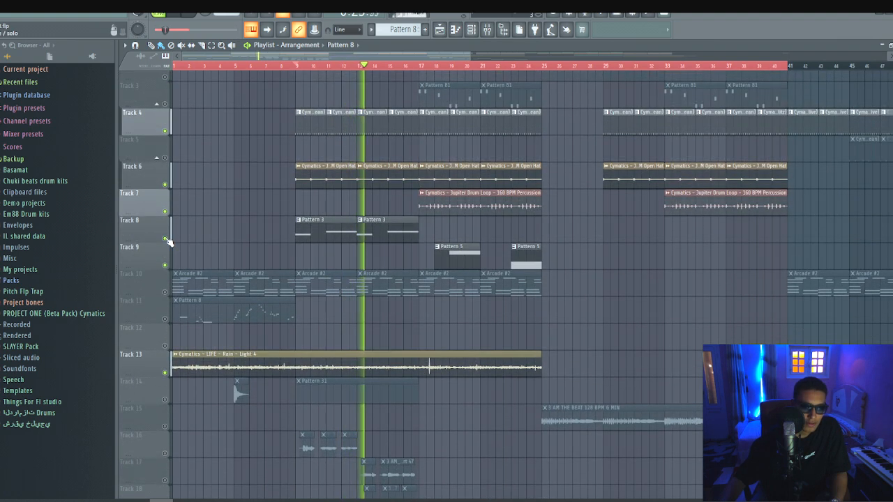
View the notes of Pattern 3 on Track 8 and look over the mixer inserts before returning to the playlist.
double_click(378, 235)
click(488, 30)
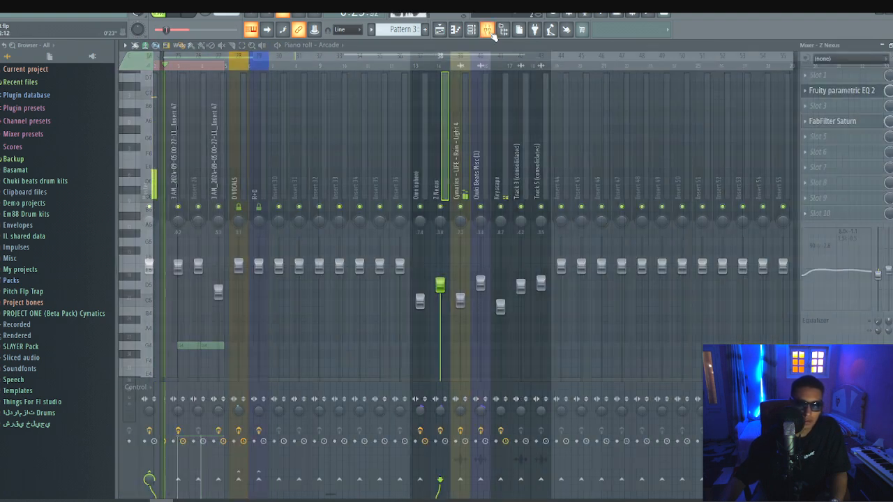
scroll(168, 92, up, 5)
click(168, 92)
click(441, 30)
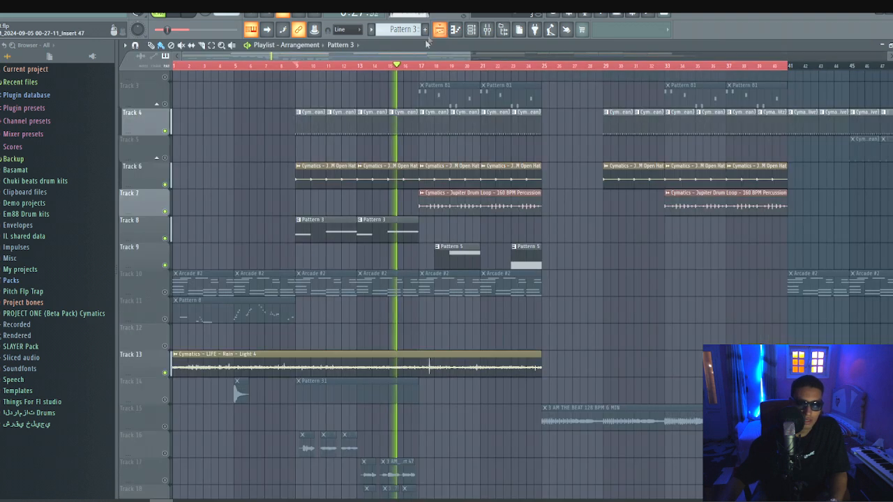
Enable Track 3 so its Pattern 81 clips play with the drum loops and rain.
scroll(334, 203, up, 2)
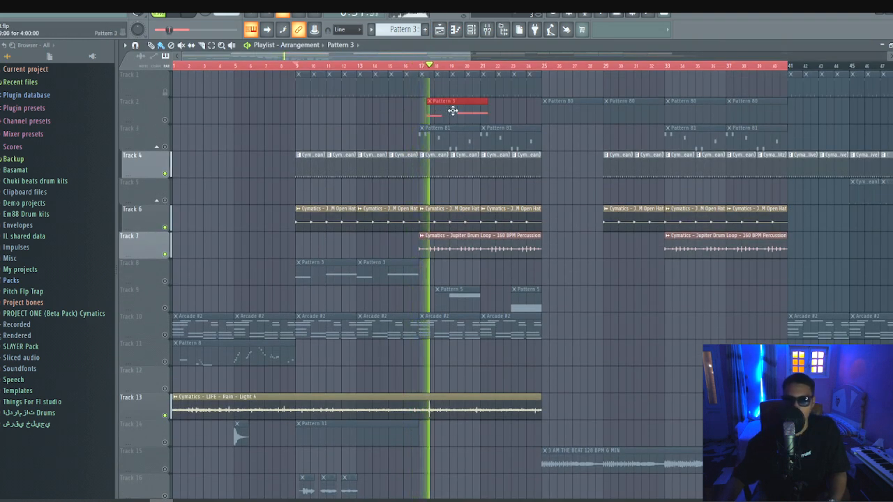
scroll(454, 112, down, 2)
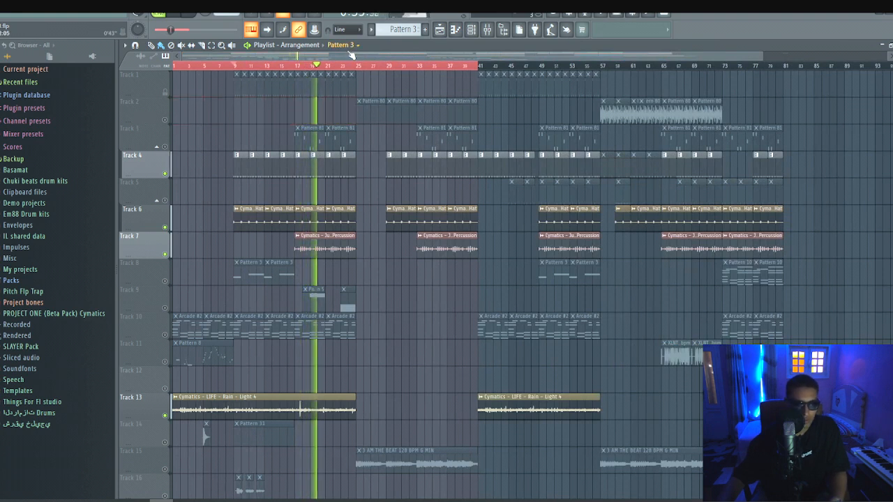
scroll(286, 96, up, 1)
click(166, 147)
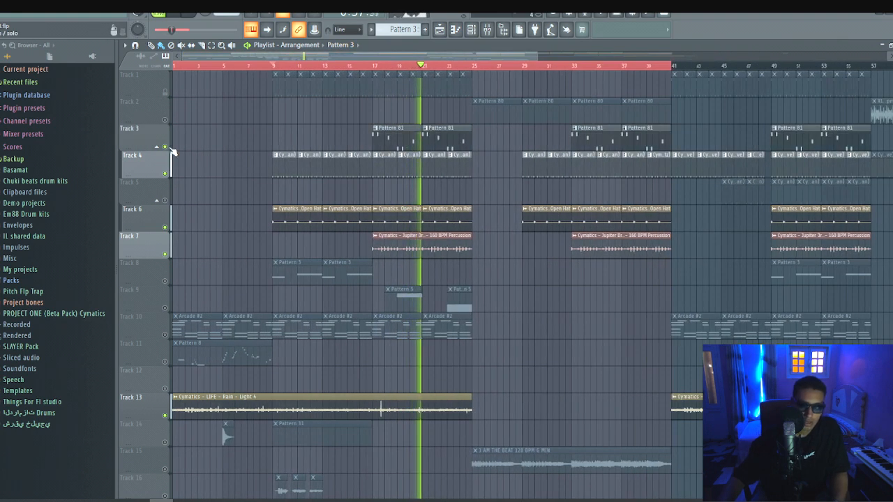
scroll(401, 29, down, 9)
scroll(482, 55, down, 2)
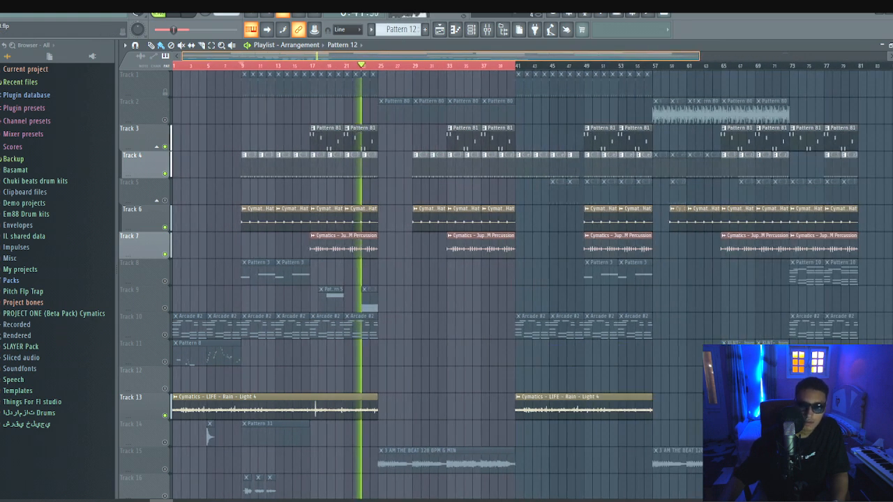
Enable the Arcade #2 melody on Track 10 and restart playback from about bar 16.
drag(417, 131, 418, 79)
key(space)
click(165, 284)
key(space)
scroll(520, 237, up, 2)
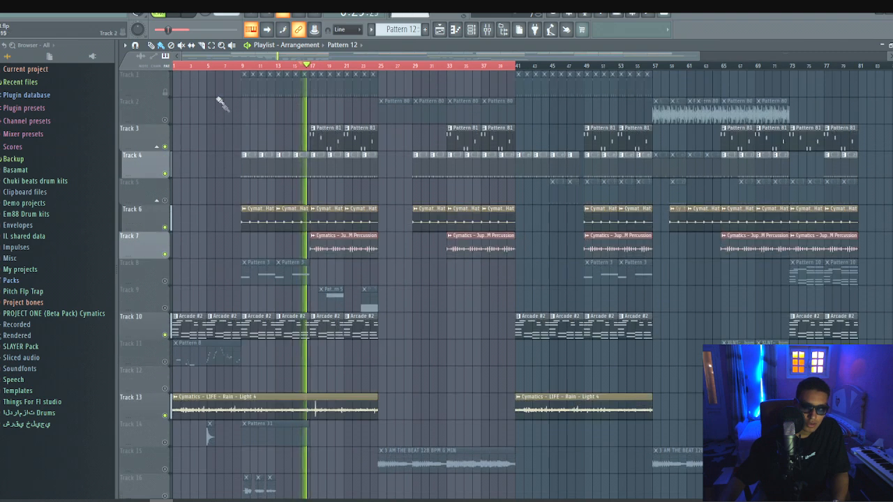
Enable Tracks 8 and 9 and listen to their Pattern 3 and Pattern 5 clips with the drums and melody.
scroll(415, 190, down, 3)
drag(416, 190, 624, 351)
click(166, 274)
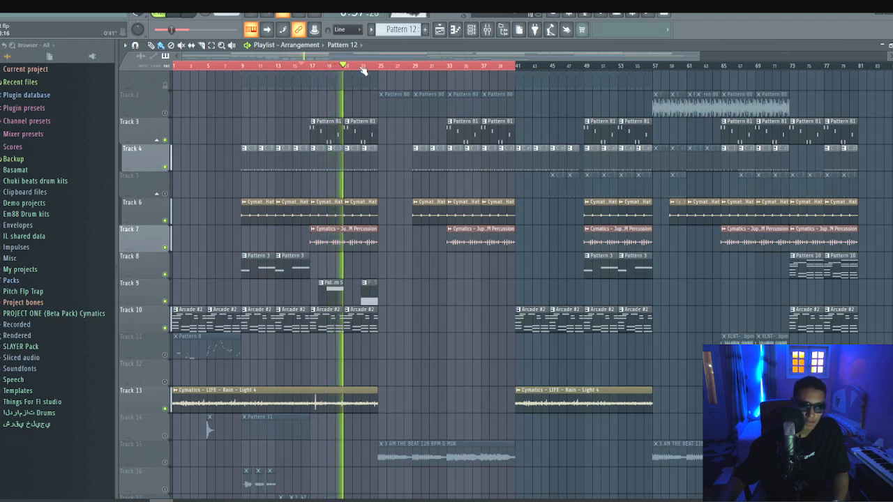
scroll(359, 67, down, 2)
scroll(359, 67, up, 3)
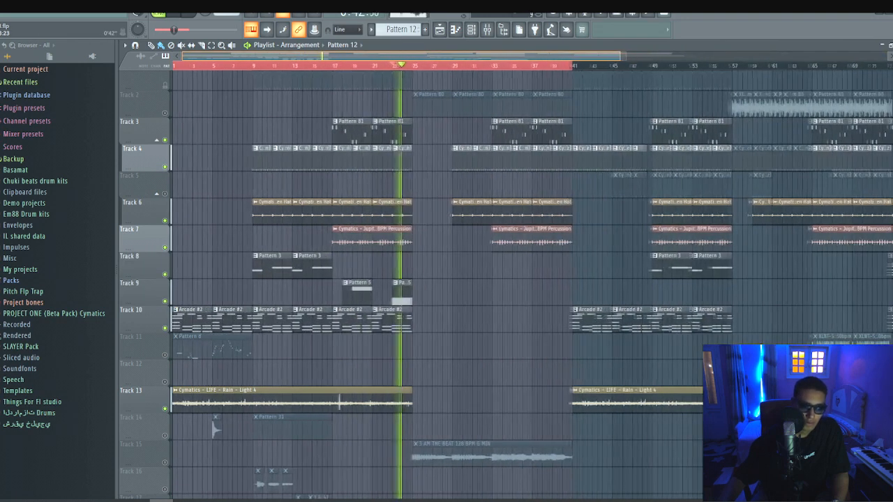
Enable Track 15, view the sample settings of its 3 AM THE BEAT 128 BPM G MIN clip, and stop playback.
click(165, 463)
click(522, 455)
double_click(523, 454)
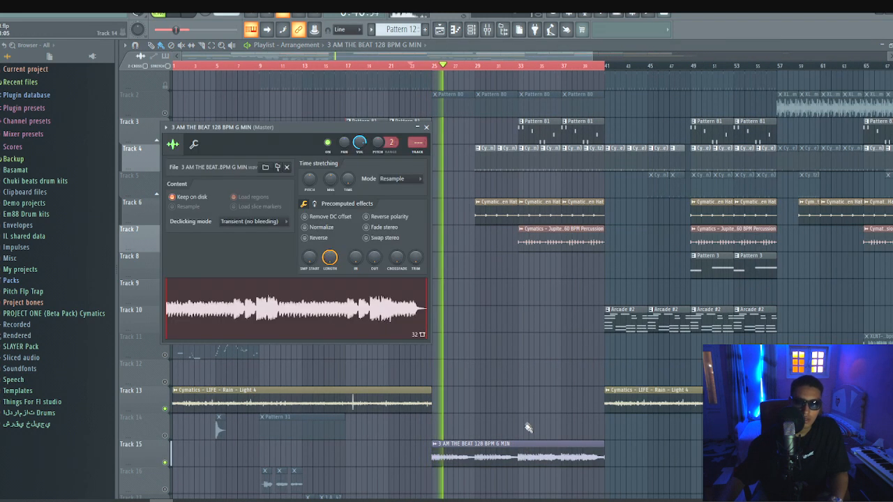
key(Escape)
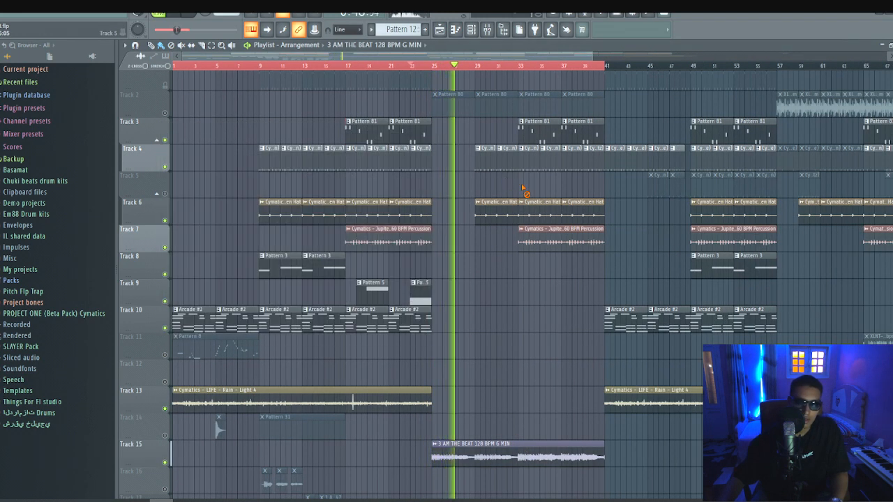
key(space)
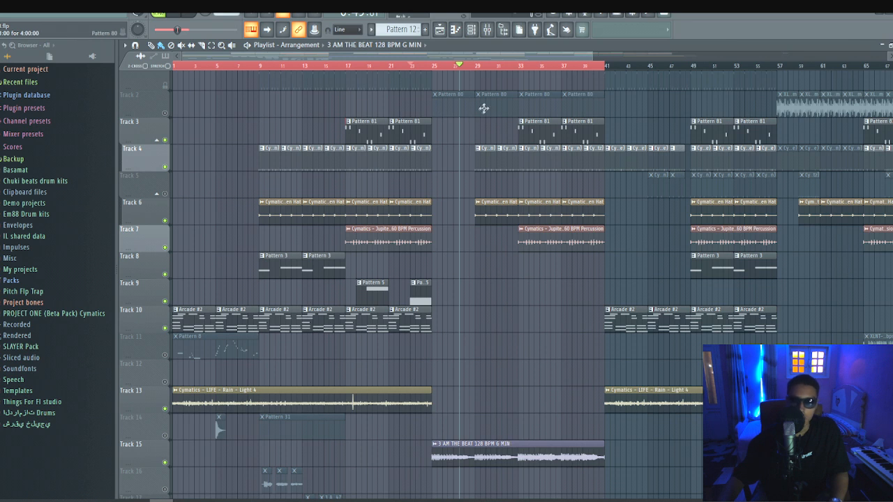
Play the transition into Track 15's 3 AM THE BEAT 128 BPM G MIN clip, starting shortly before bar 25.
scroll(482, 61, up, 4)
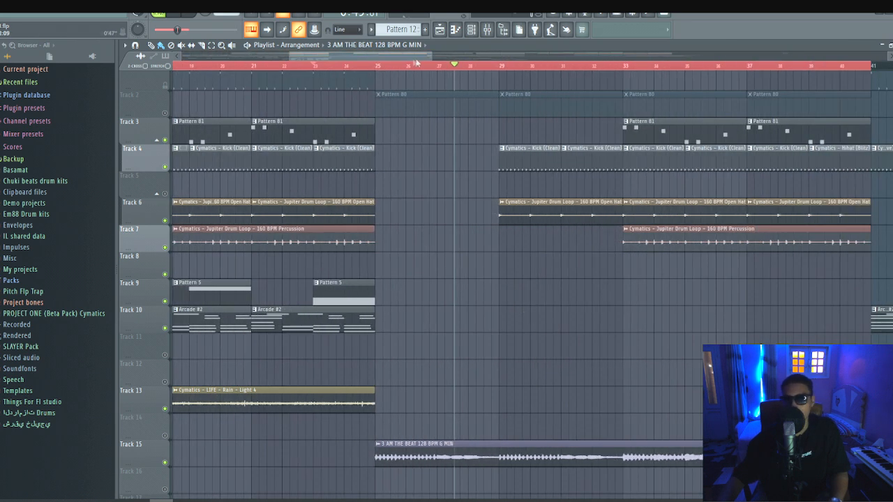
scroll(415, 63, down, 4)
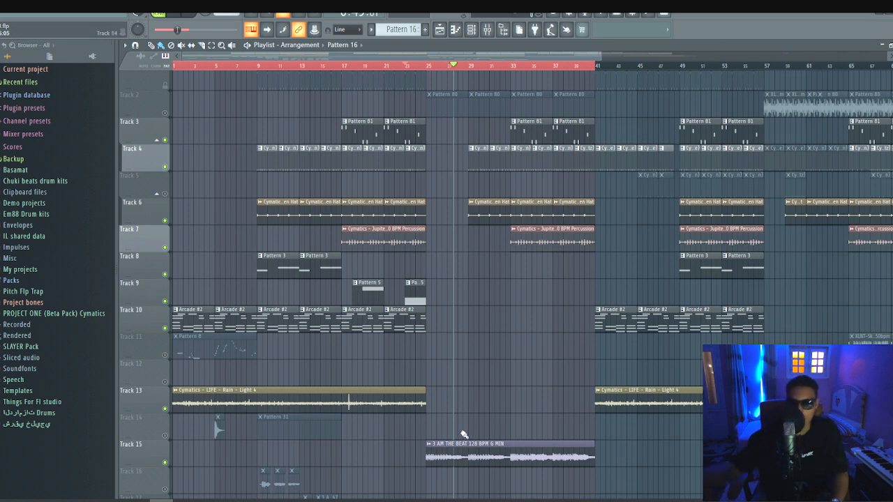
key(space)
key(space)
double_click(452, 454)
key(space)
drag(452, 455, 507, 349)
right_click(507, 349)
scroll(490, 347, up, 4)
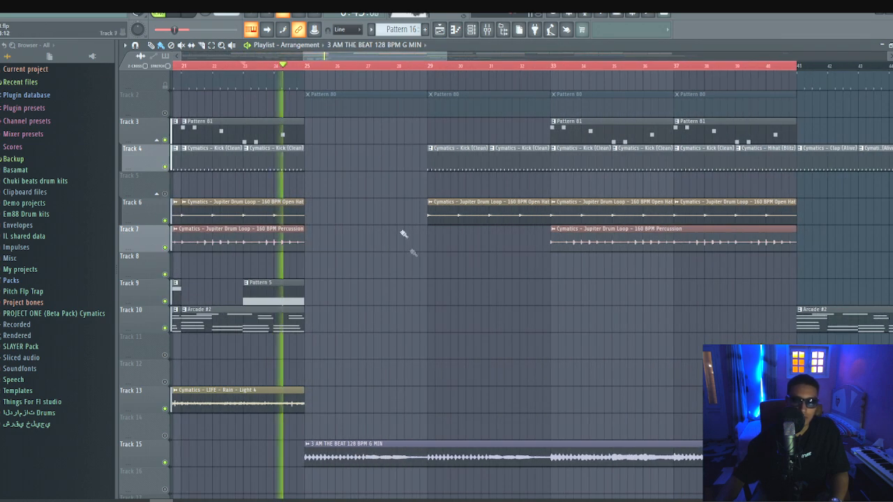
Move playback ahead to about bar 29 to hear the sample together with the drum clips.
scroll(422, 140, down, 4)
scroll(428, 84, up, 2)
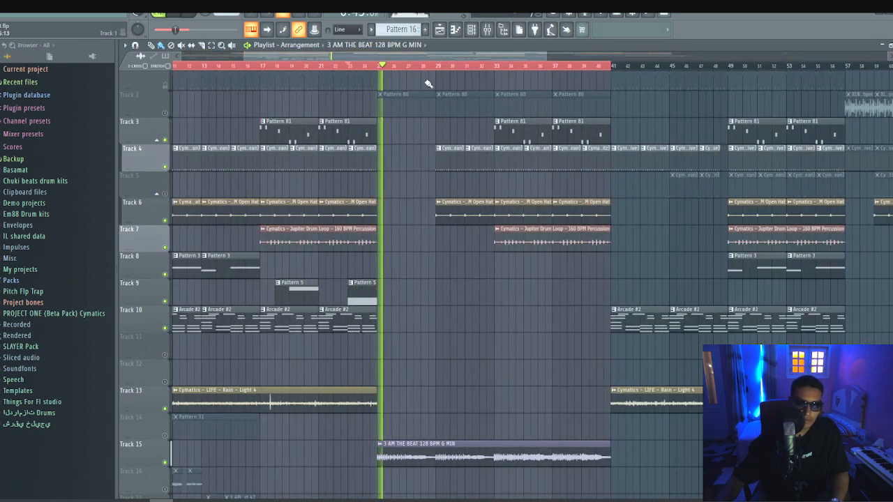
click(430, 65)
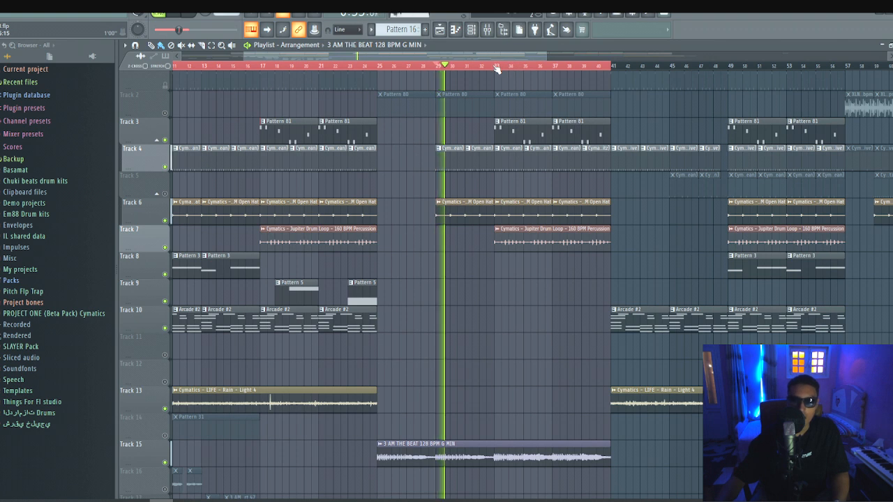
scroll(496, 68, up, 2)
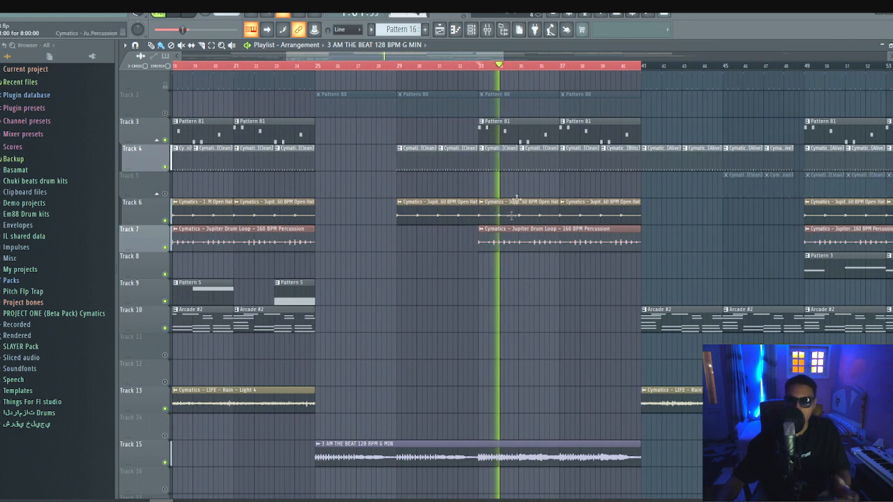
View the sample settings of Track 6's Jupiter Drum Loop Open Hat clip, look over the whole arrangement and stop playback.
click(552, 203)
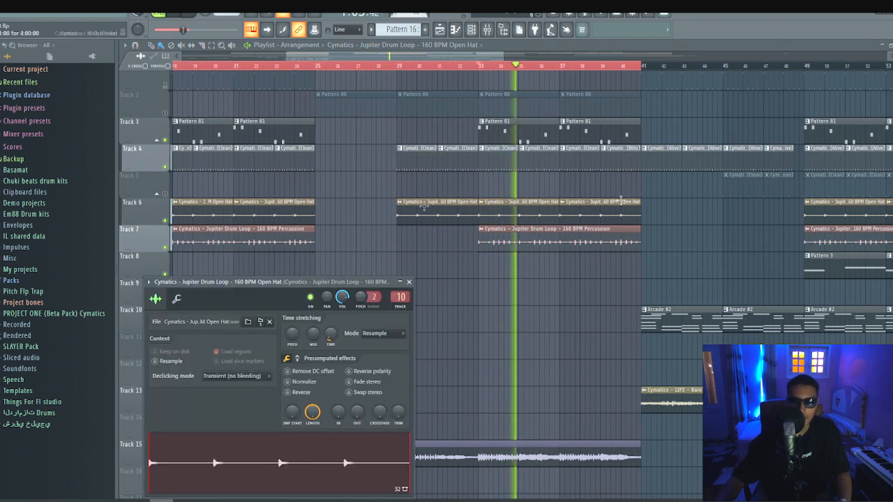
click(588, 183)
right_click(588, 183)
scroll(586, 184, down, 5)
scroll(441, 64, down, 5)
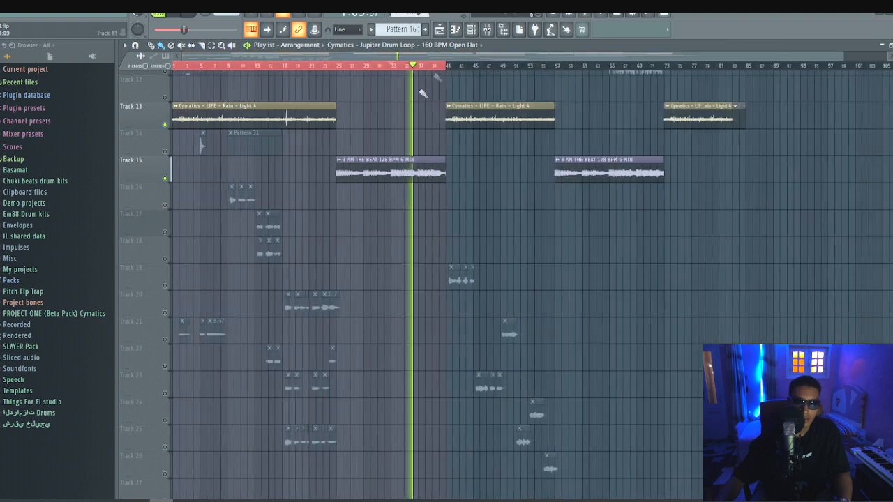
scroll(418, 90, up, 5)
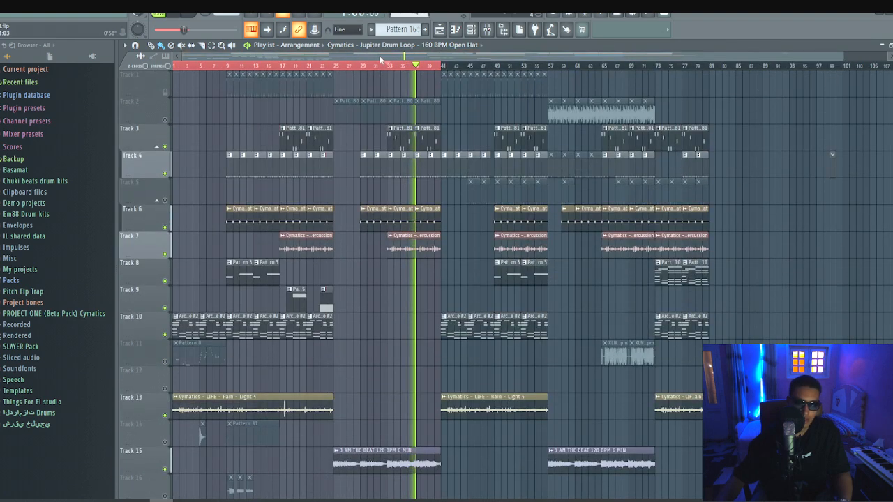
scroll(380, 60, up, 2)
key(space)
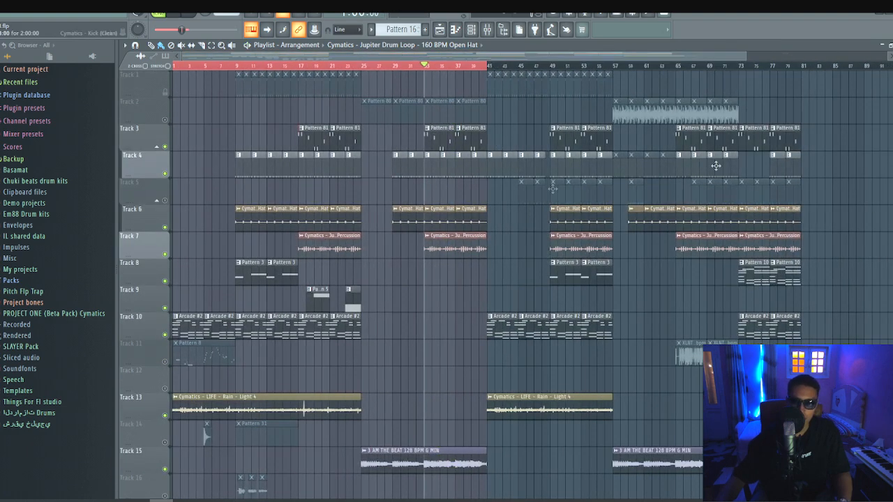
Enable all remaining muted playlist tracks, including Tracks 11, 14 and the audio clips on Tracks 16 to 26.
scroll(147, 233, down, 5)
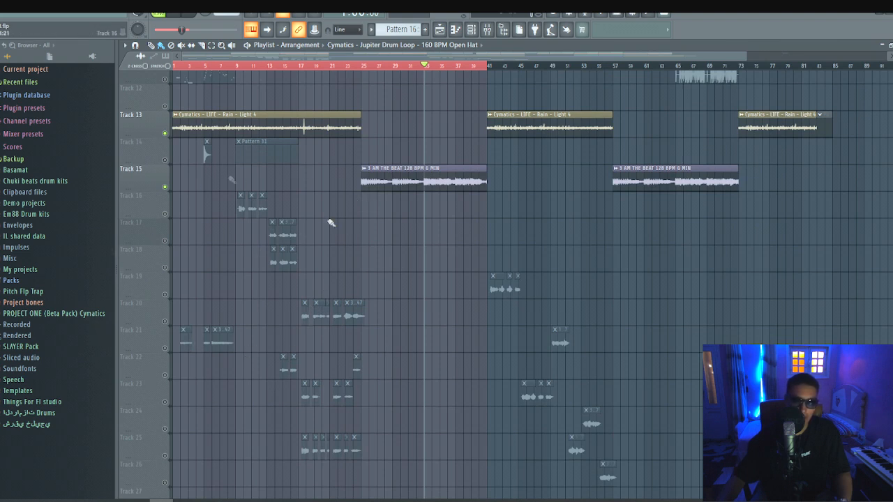
right_click(164, 217)
right_click(164, 217)
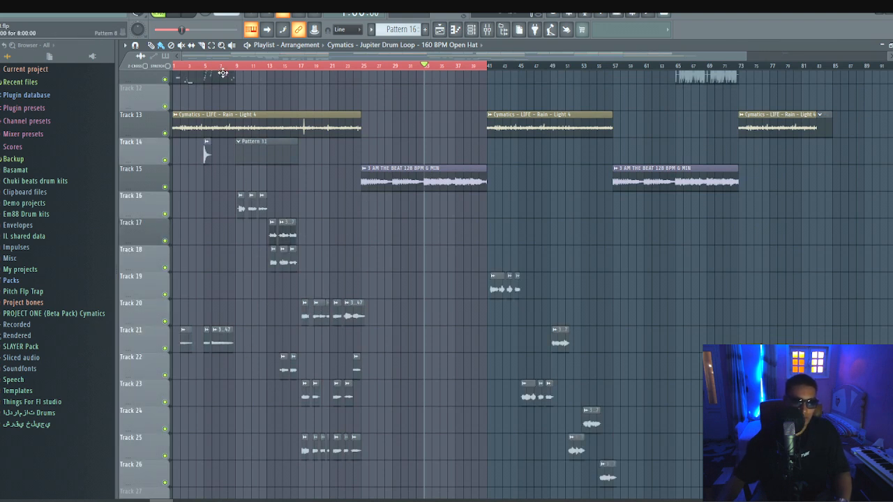
Look at the 808 Barbarian and kick inserts in the mixer while restarting playback from about bar 9.
key(F9)
click(433, 166)
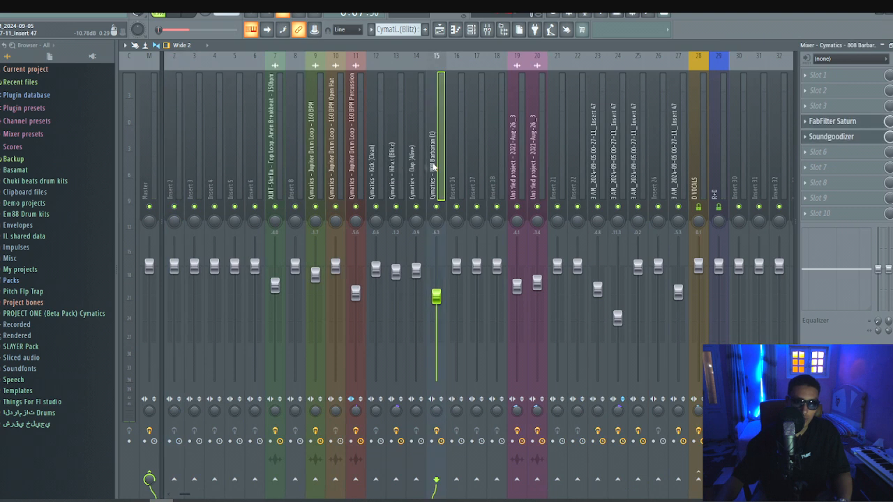
click(289, 149)
key(space)
drag(291, 152, 375, 140)
click(441, 30)
key(space)
click(237, 67)
key(space)
click(487, 30)
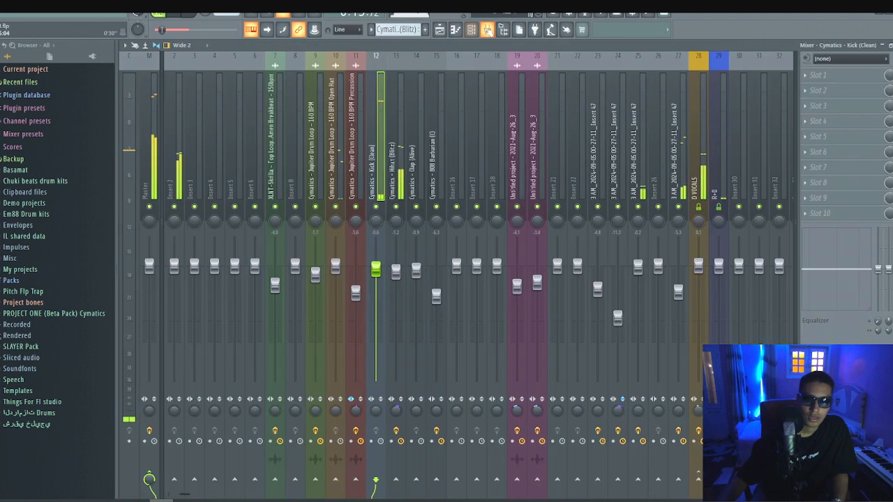
Solo the kick, hi-hat and clap inserts and view the hi-hat's Fruity parametric EQ 2 and Saturation Knob effects.
ctrl+click(376, 207)
click(417, 207)
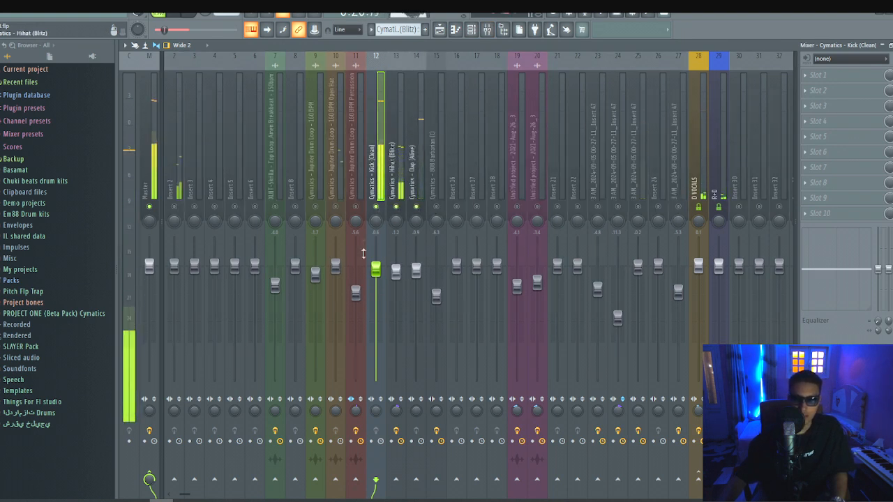
click(398, 176)
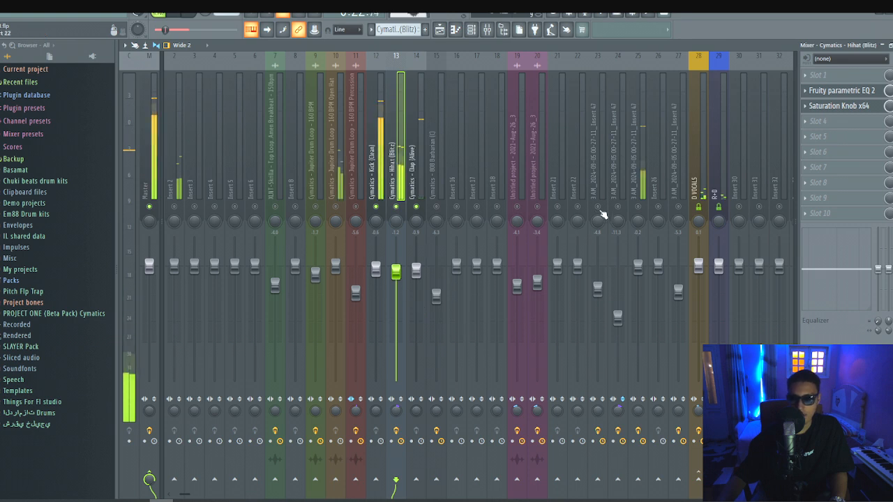
click(858, 91)
click(869, 106)
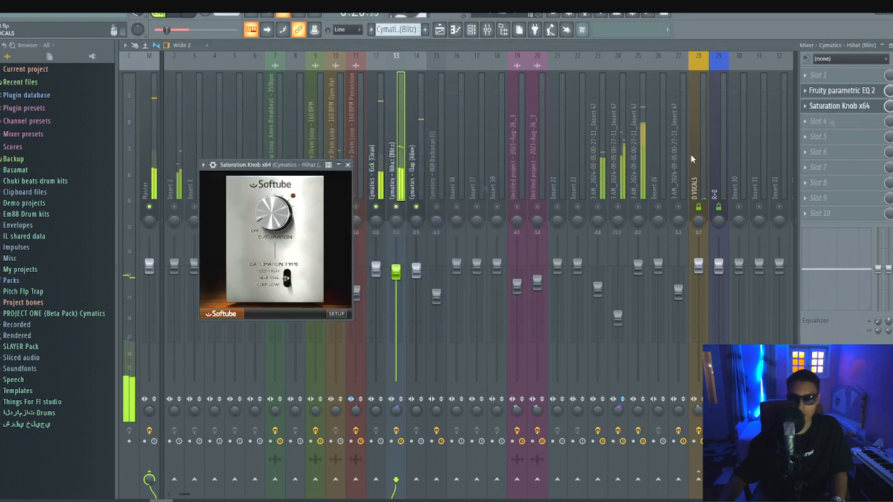
click(419, 195)
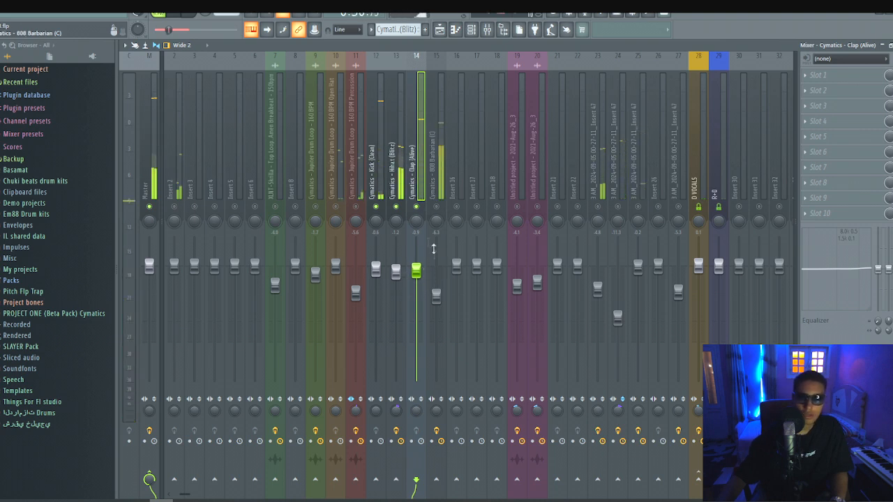
Add the 808 Barbarian insert to the soloed drums and view its FabFilter Saturn and Soundgoodizer effects.
click(441, 203)
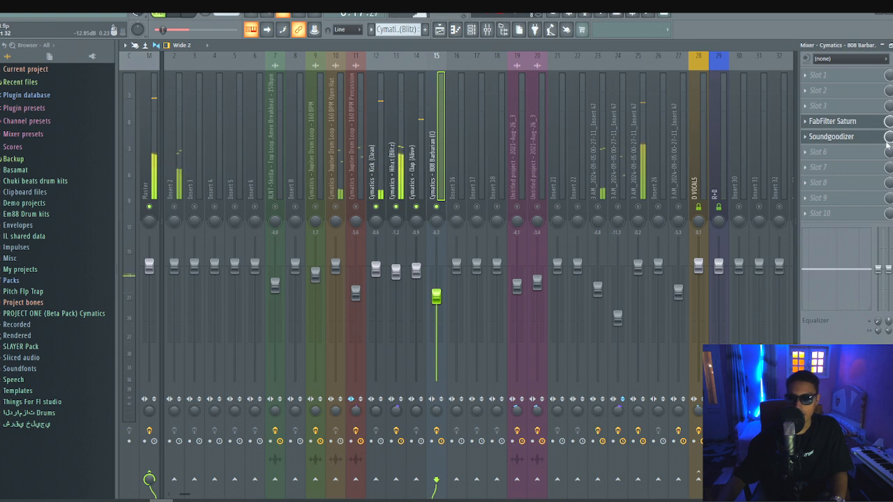
click(858, 124)
click(858, 125)
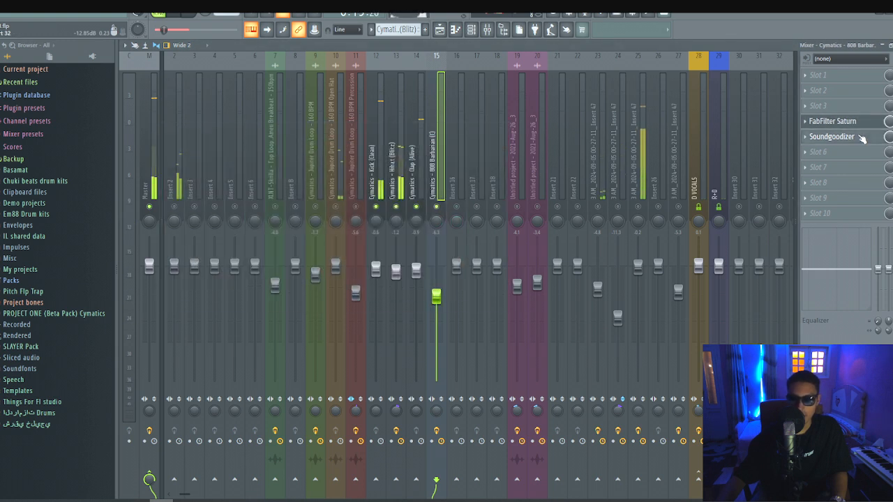
click(859, 136)
click(860, 137)
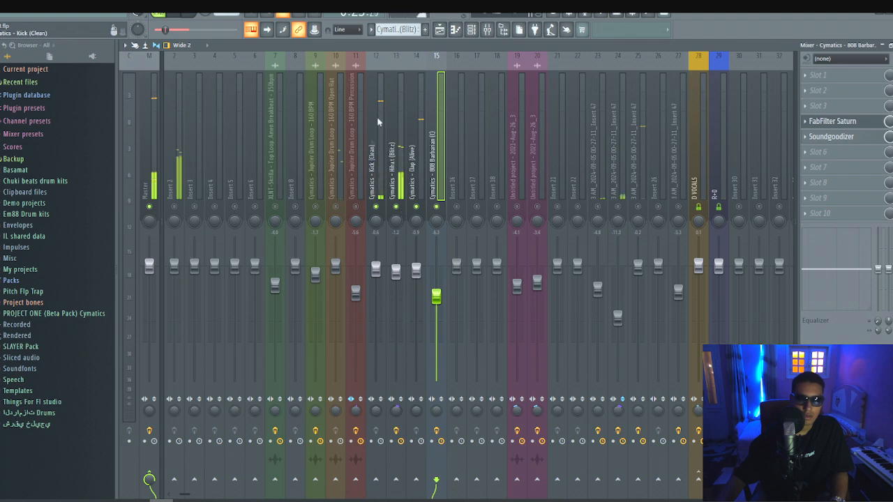
Check the Jupiter Drum Loop inserts in the mixer, and resume playlist playback from about bar 9.
click(322, 190)
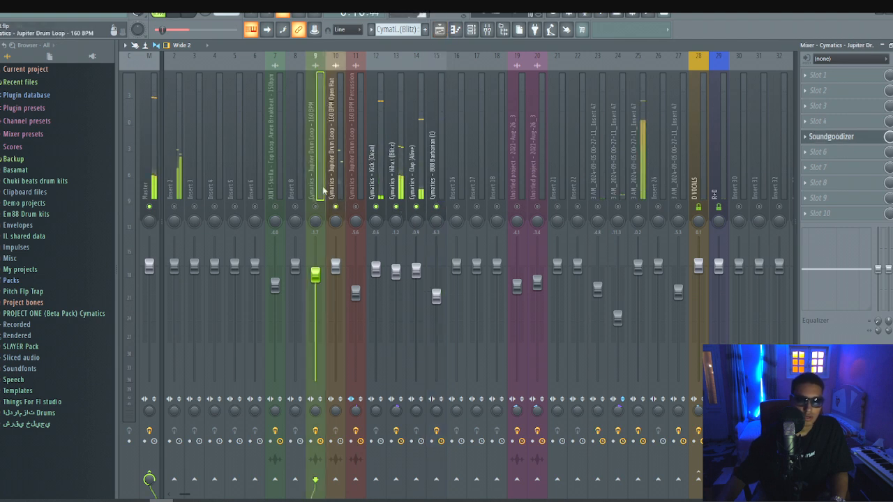
click(342, 167)
click(441, 30)
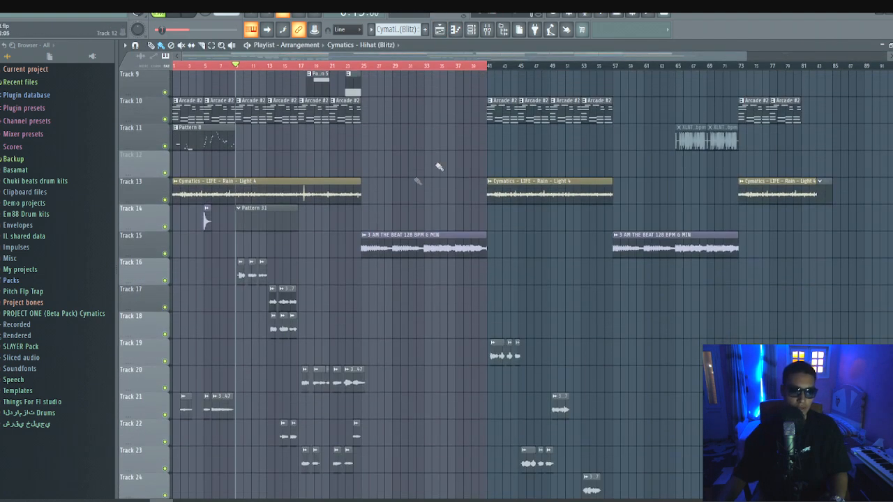
key(space)
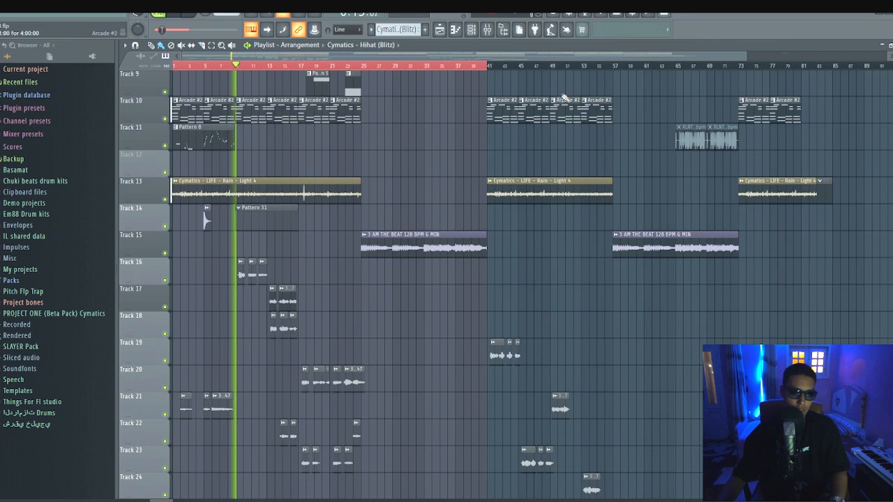
click(487, 29)
click(441, 29)
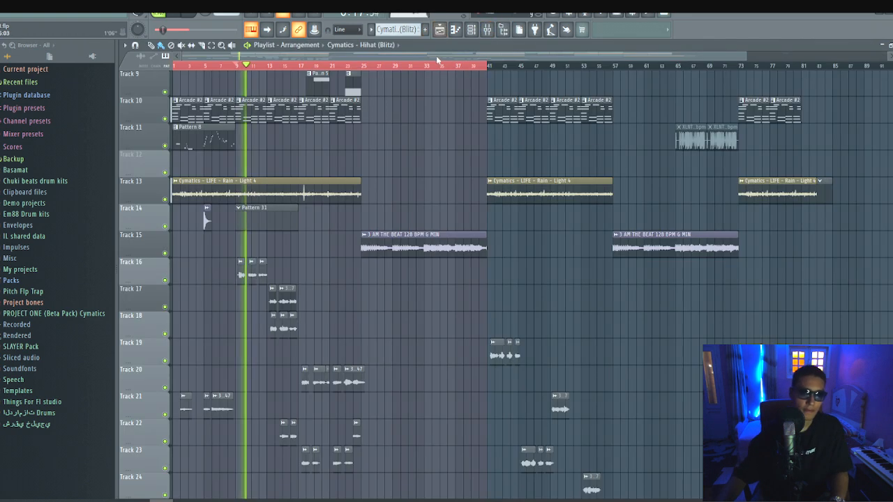
Restart playback earlier in the intro and find the mixer insert of the Track 21 vocal clip.
drag(298, 68, 213, 67)
key(space)
click(257, 300)
right_click(257, 299)
double_click(358, 407)
click(488, 30)
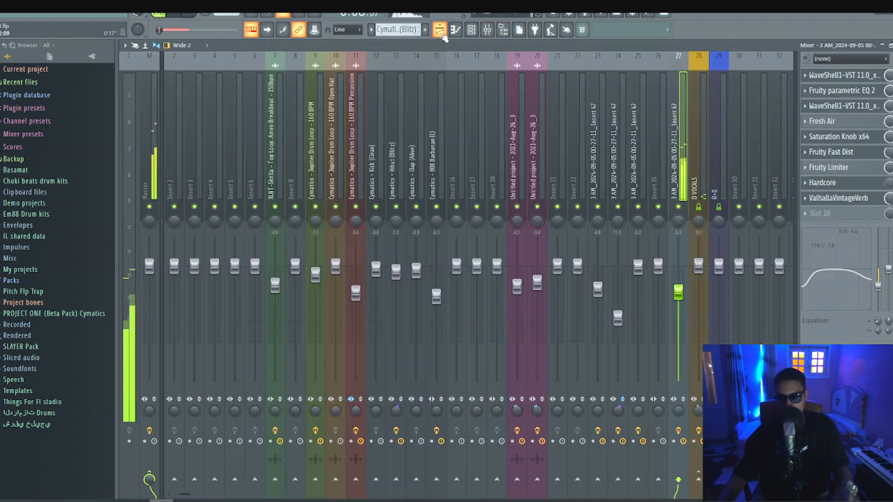
click(440, 30)
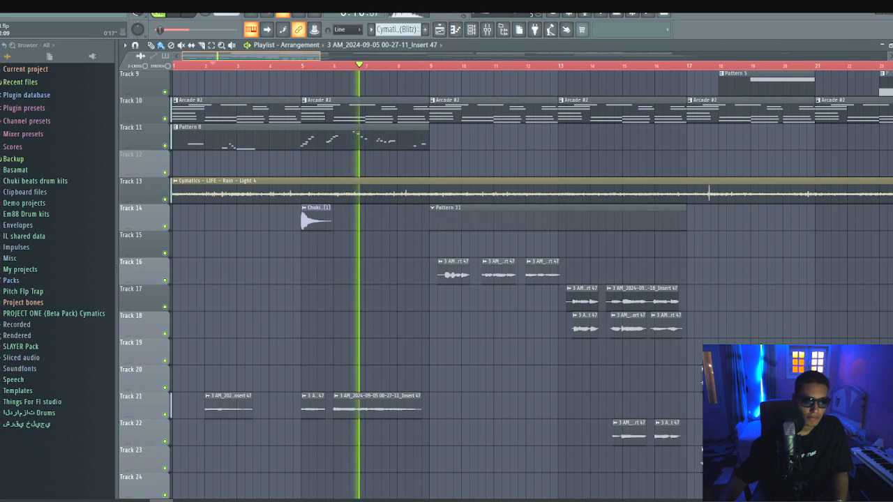
View the sample settings of the long Track 21 vocal clip and solo its mixer insert 27.
double_click(372, 399)
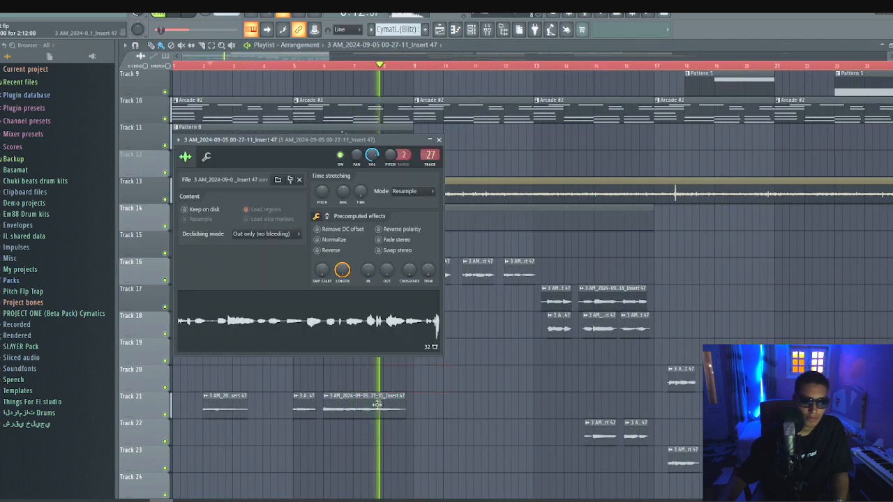
click(487, 29)
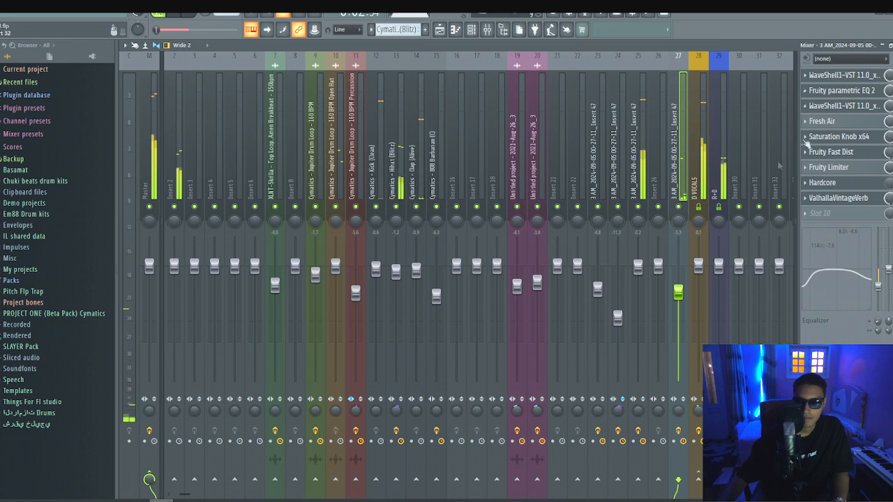
right_click(678, 207)
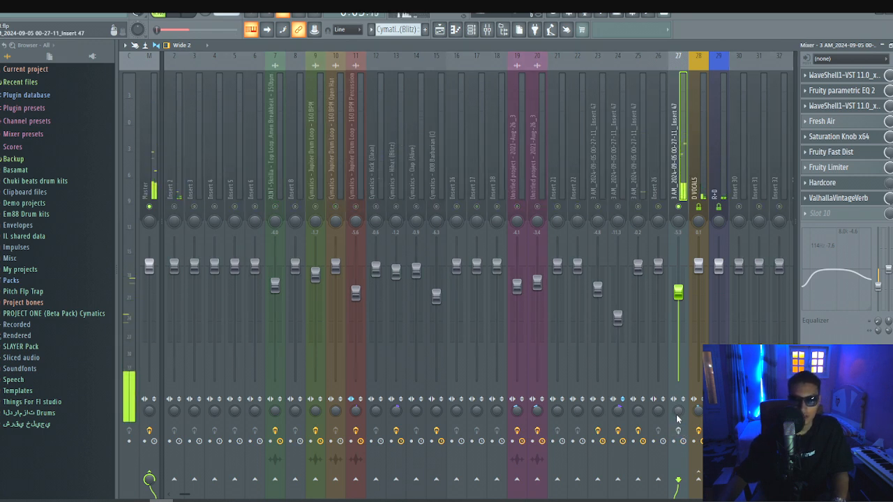
Inspect the Waves Tune Real-Time settings on vocal insert 27, moving the plugin window into clear view.
click(854, 76)
drag(329, 89, 425, 92)
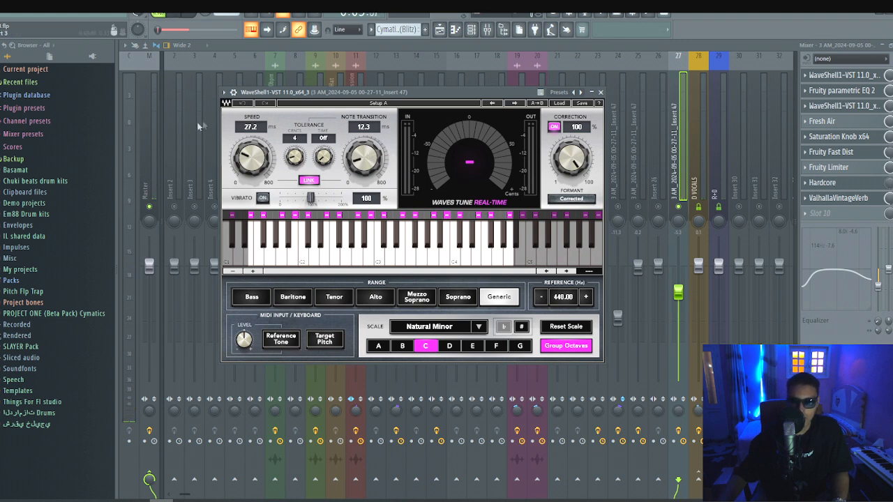
drag(392, 96, 374, 91)
Inspect the Fruity parametric EQ 2 curve and the CLA-2A compressor settings on vocal insert 27.
click(872, 93)
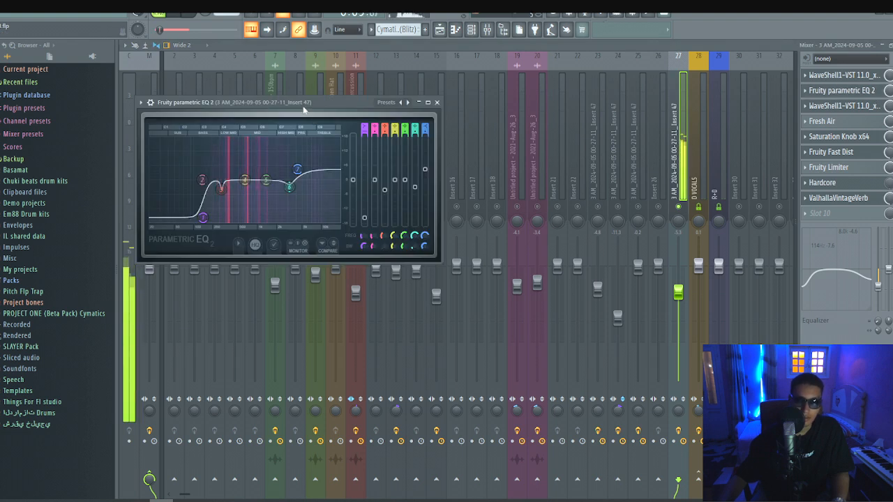
drag(303, 106, 302, 97)
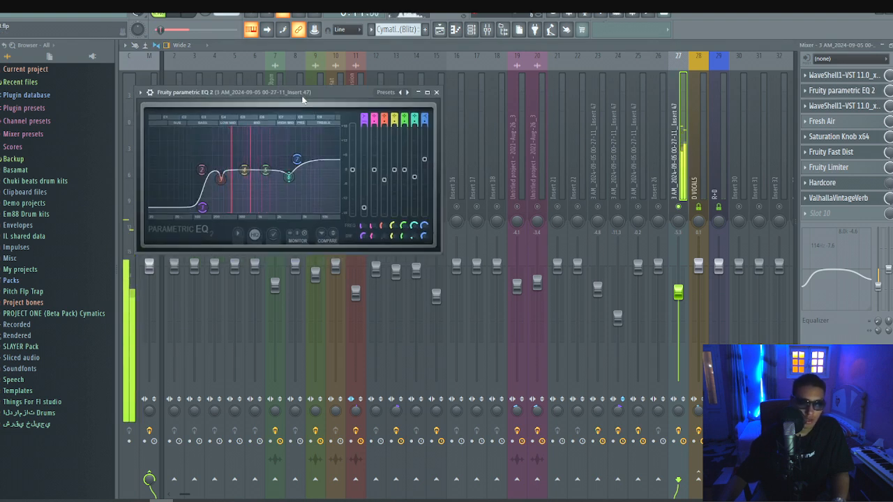
drag(303, 99, 300, 76)
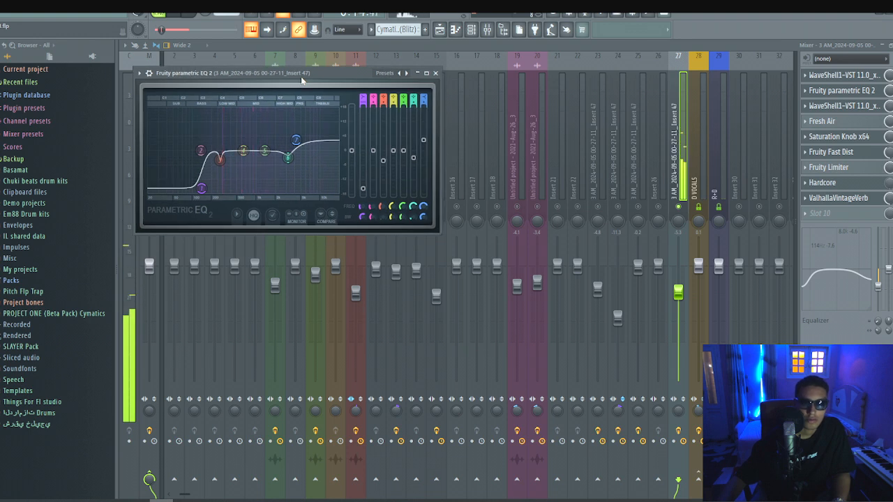
click(867, 105)
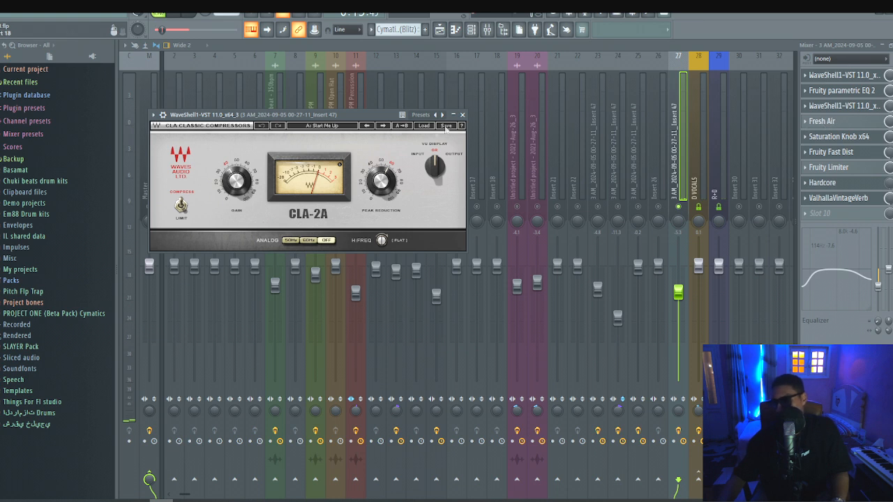
Inspect the Fresh Air and Saturation Knob settings on vocal insert 27, moving the Fresh Air window into clear view.
click(853, 122)
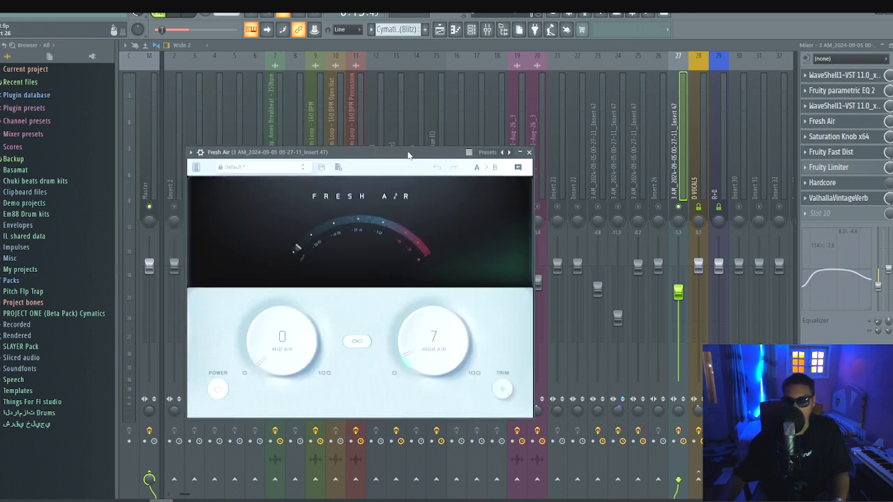
drag(408, 154, 381, 94)
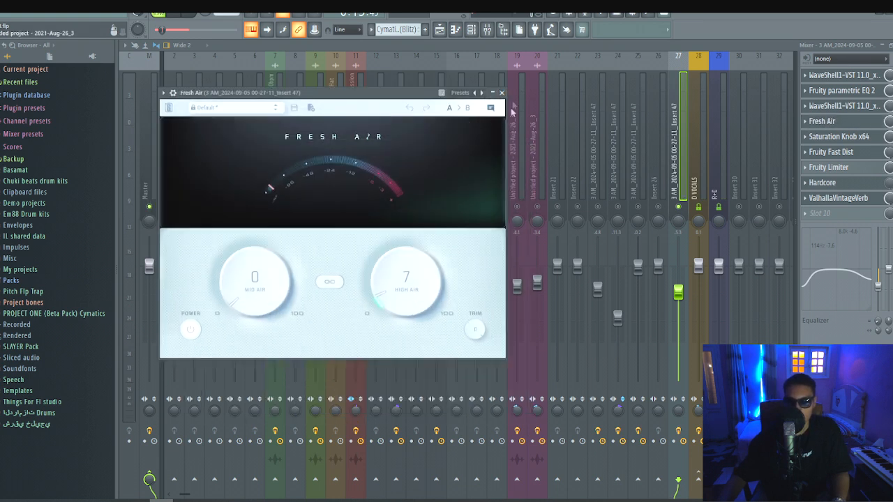
click(501, 94)
click(864, 137)
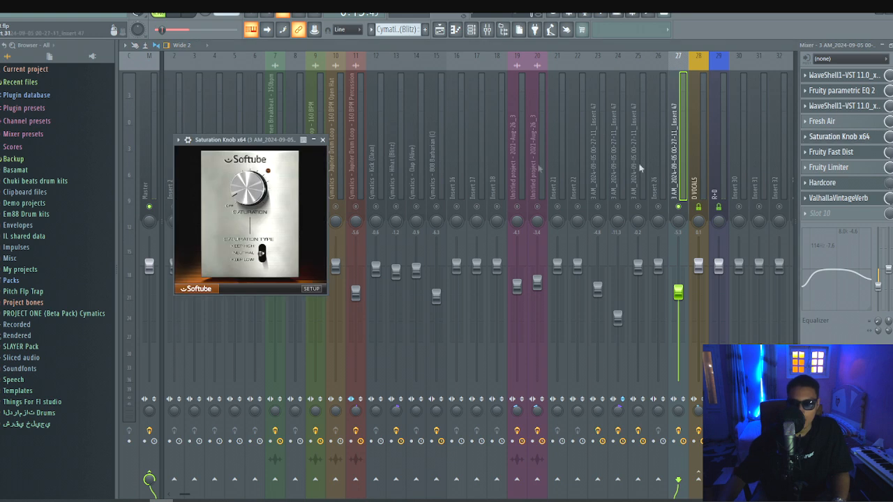
click(323, 140)
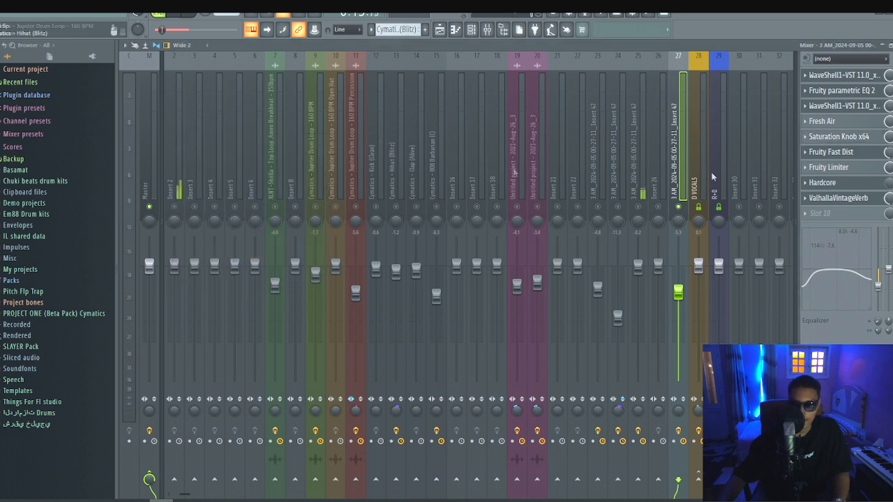
Inspect the Fruity Fast Dist, Fruity Limiter, Hardcore and ValhallaVintageVerb settings on vocal insert 27.
click(844, 153)
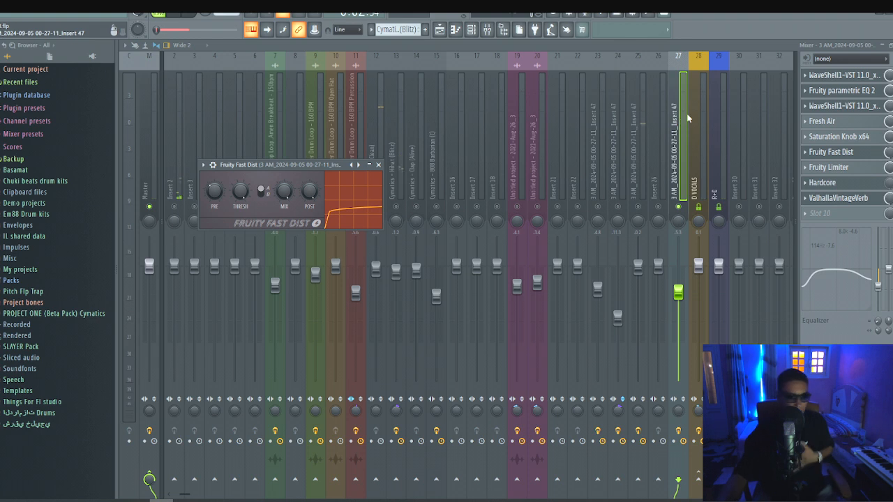
click(851, 168)
click(852, 185)
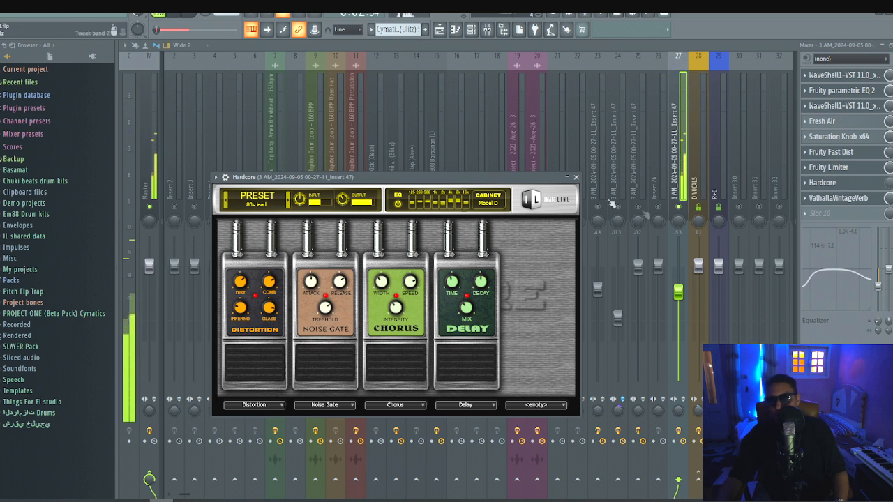
click(837, 198)
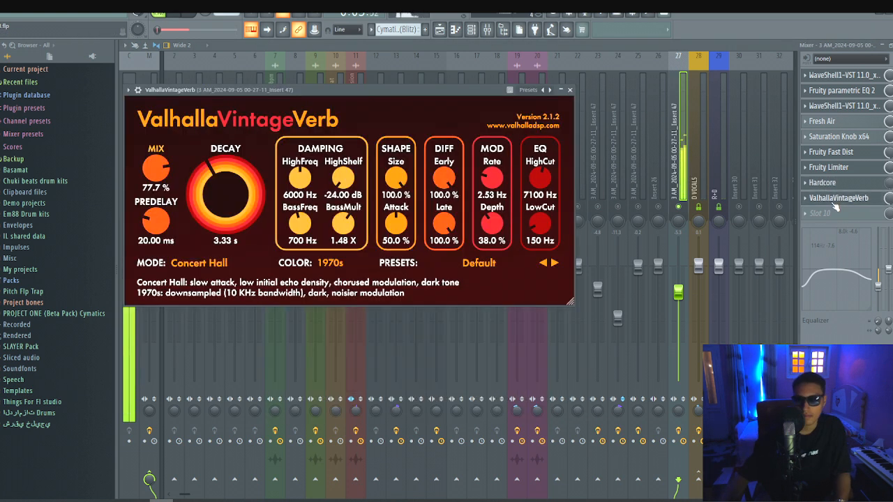
Unsolo vocal insert 27 and find the mixer insert of the last short Track 16 vocal clip.
click(681, 207)
key(F5)
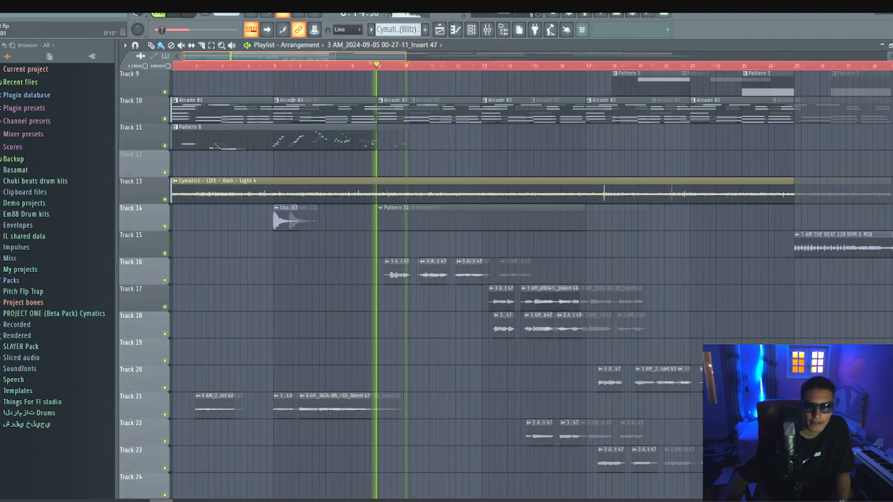
scroll(488, 274, down, 2)
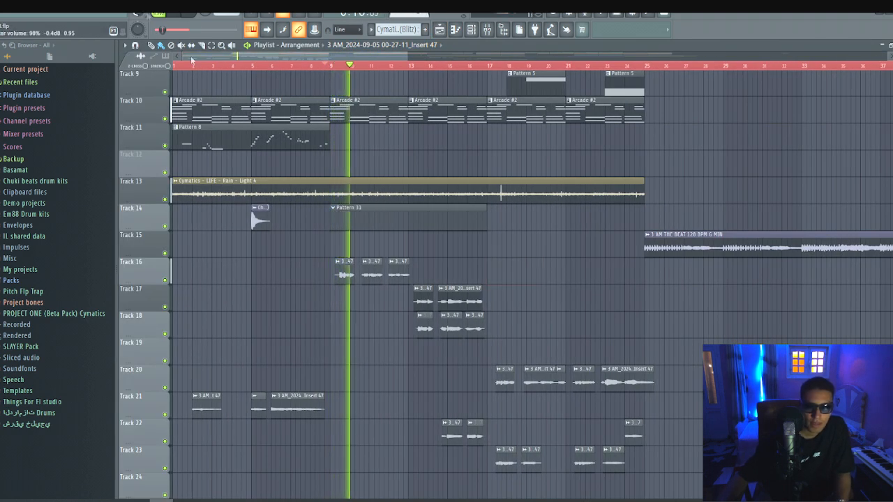
double_click(398, 265)
click(488, 30)
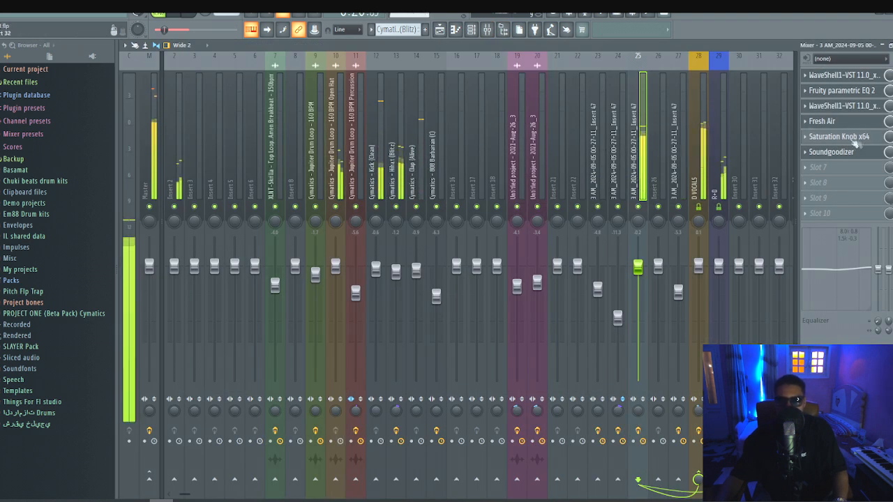
Inspect the Waves, Fruity parametric EQ 2, CLA-2A, Fresh Air and Saturation Knob settings on vocal insert 25 and resume playback.
click(839, 80)
click(851, 95)
click(839, 108)
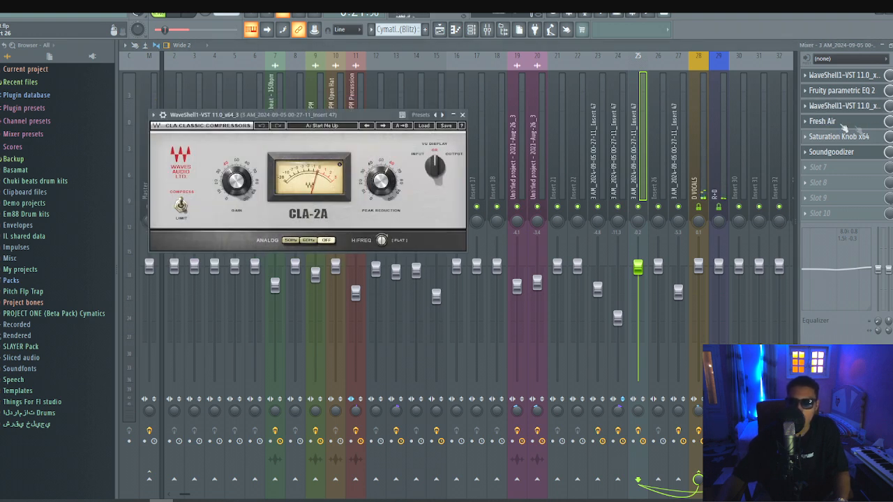
click(841, 124)
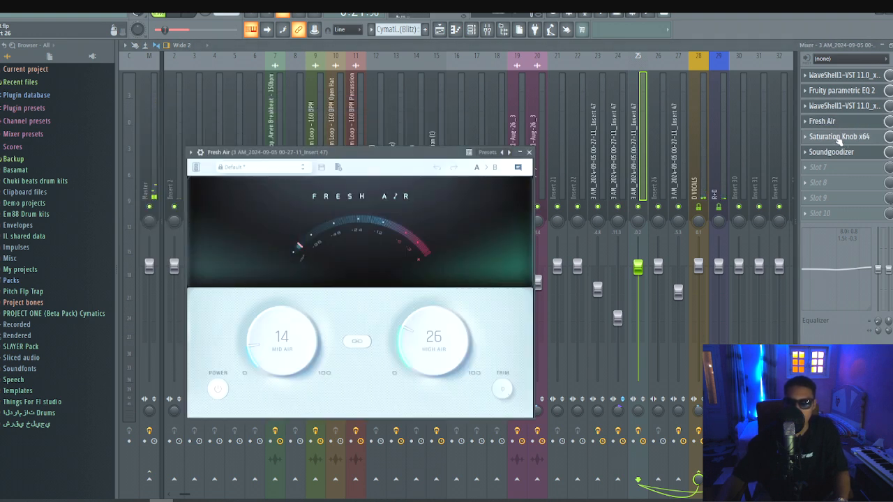
click(837, 139)
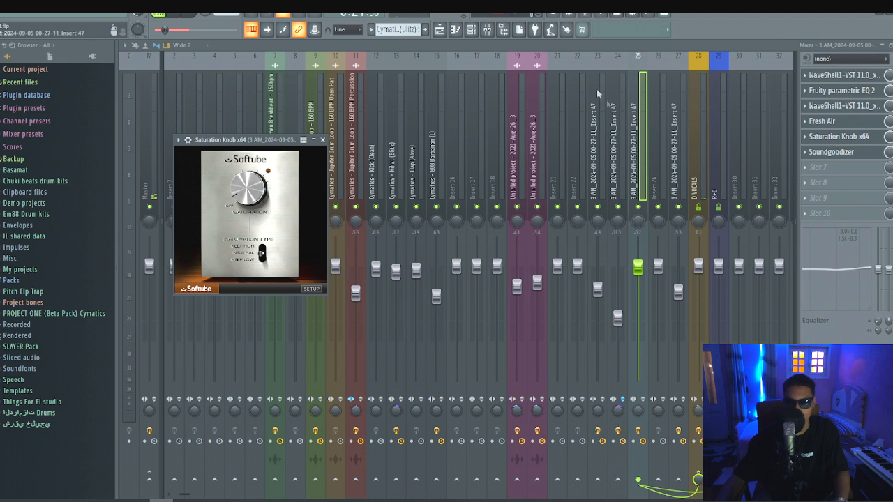
key(space)
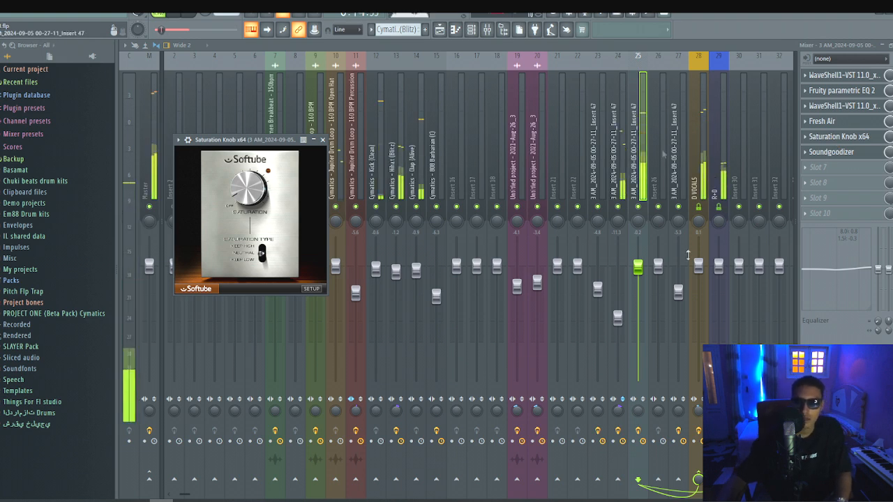
Inspect the effect chains of the R+D insert 29 and the D VOCALS insert 28, including the second Fruity parametric EQ 2.
click(716, 164)
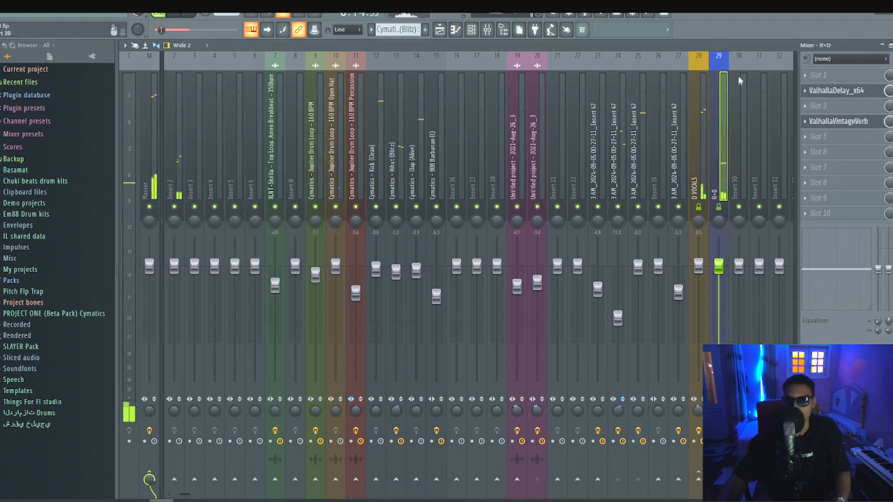
click(707, 161)
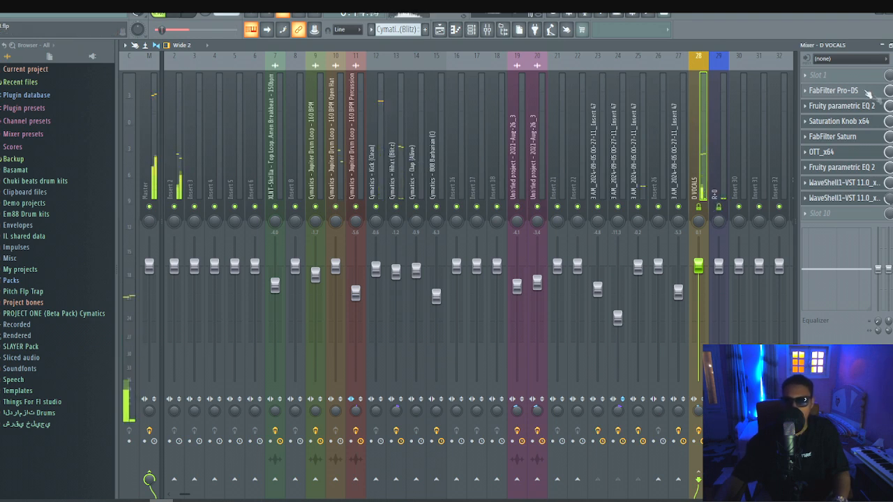
click(863, 92)
click(858, 106)
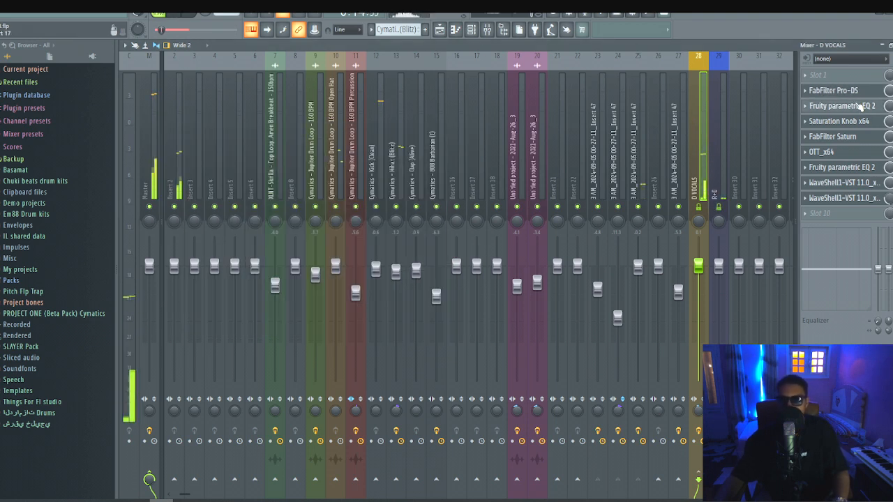
click(862, 120)
click(857, 138)
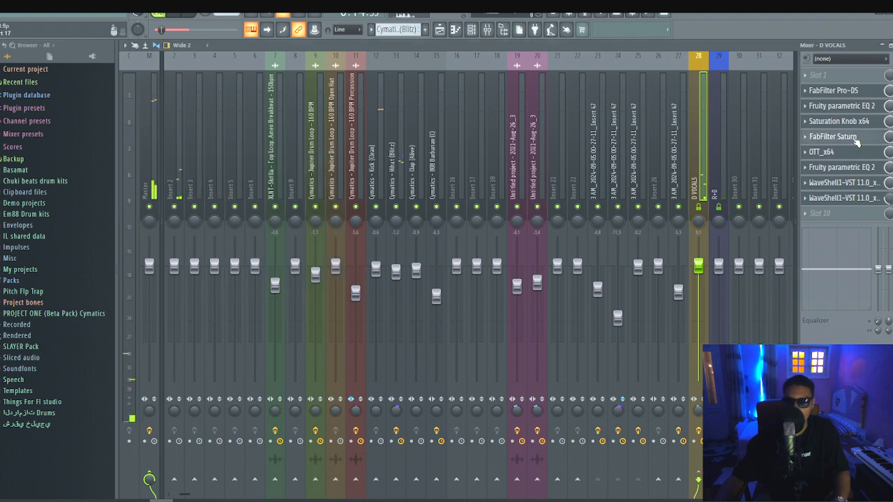
click(856, 170)
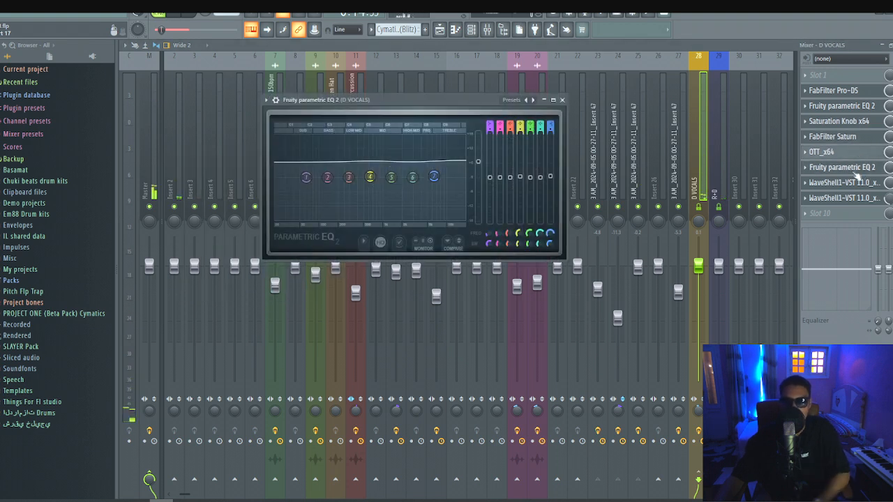
click(850, 183)
click(850, 182)
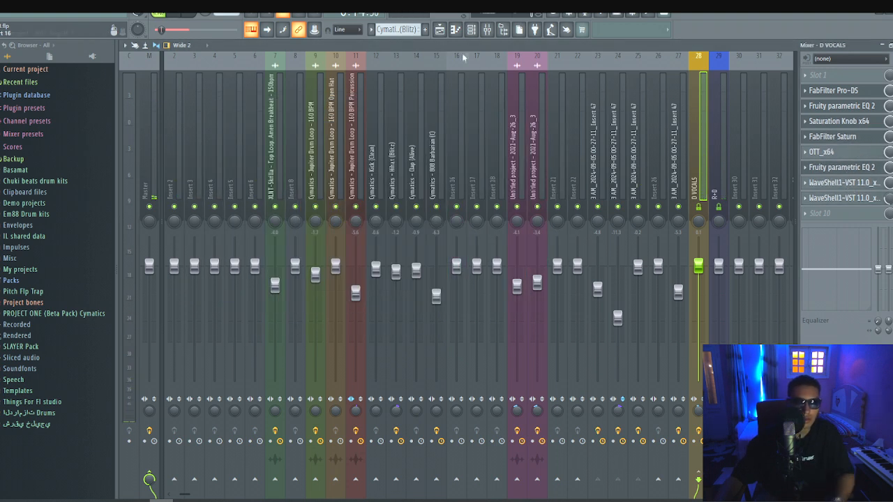
View the Track 16 vocal clips in the playlist during playback and bring back the mixer to watch their levels.
key(F5)
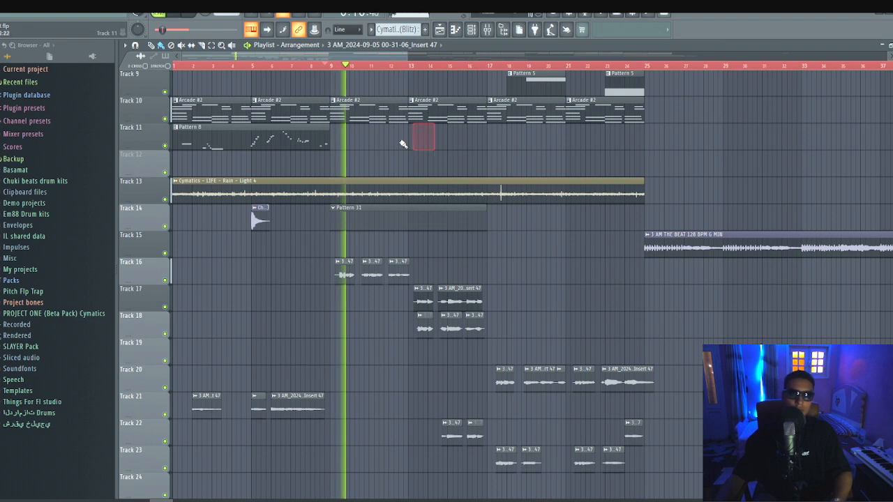
scroll(454, 55, down, 2)
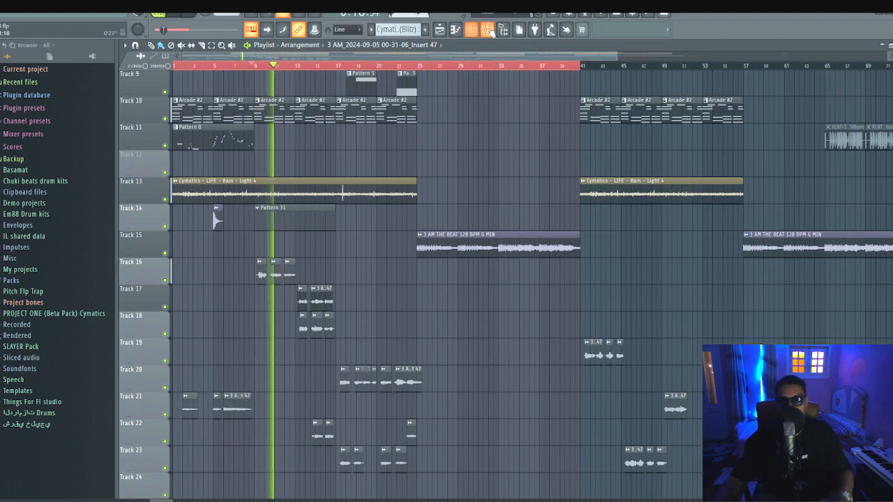
key(F9)
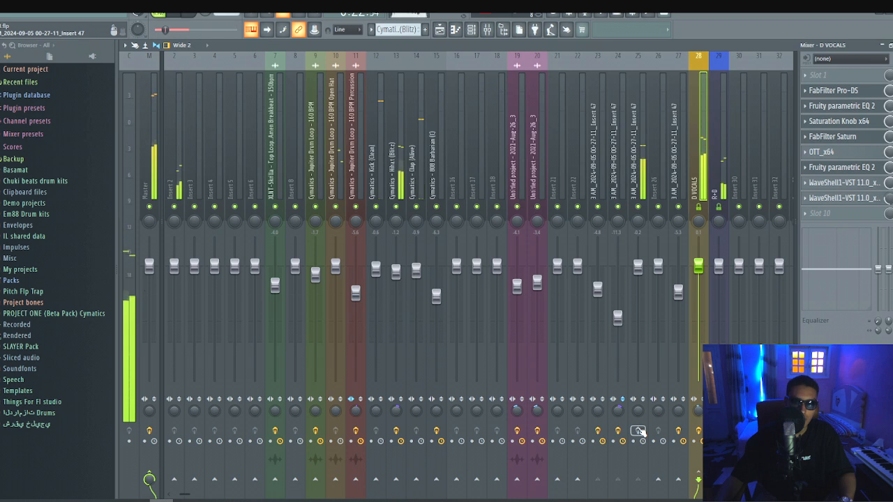
Locate the layered Track 17 and 18 vocal clips in the playlist and select mixer insert 24.
click(440, 30)
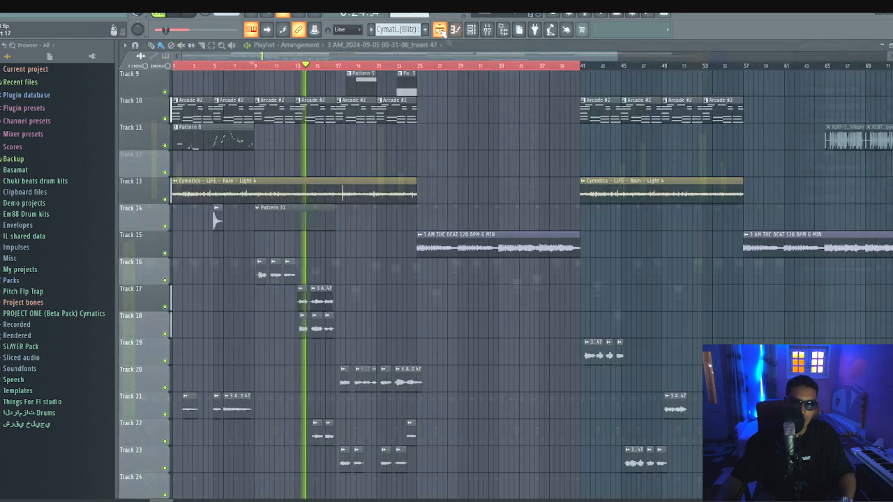
scroll(451, 57, up, 2)
click(469, 269)
right_click(470, 270)
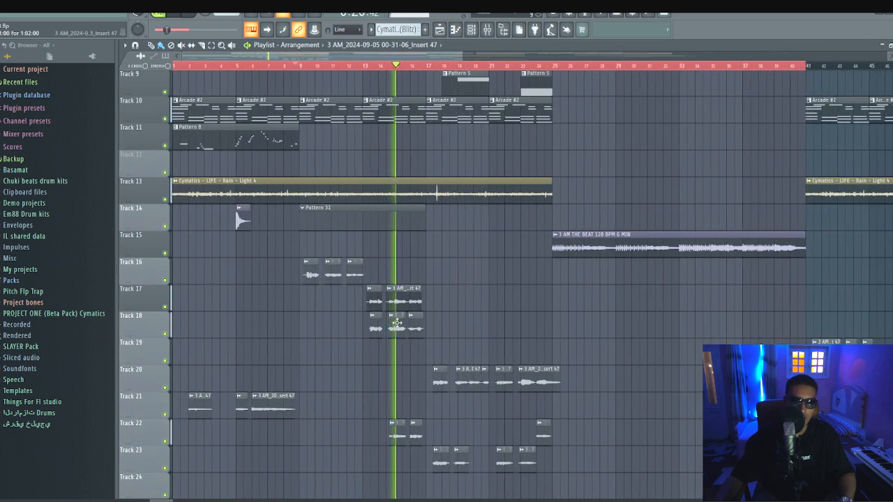
double_click(239, 218)
click(487, 29)
click(617, 139)
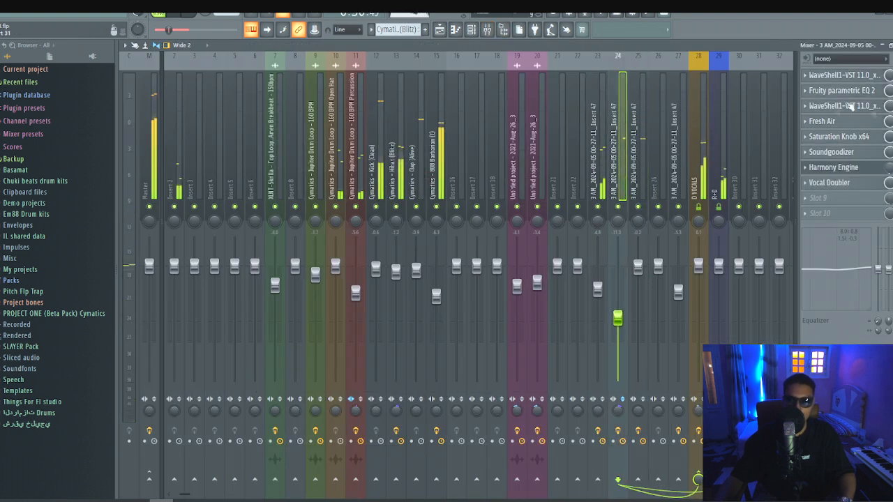
Inspect the Vocal Doubler and Harmony Engine settings on vocal insert 24.
click(877, 188)
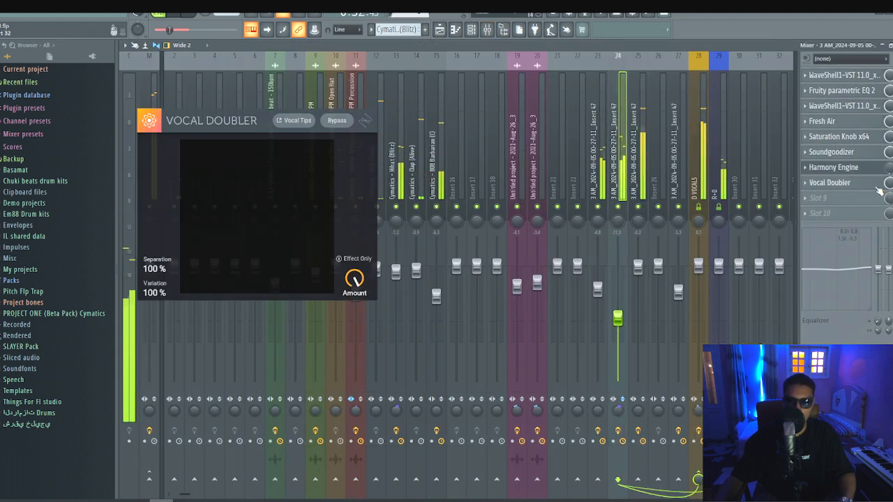
click(877, 188)
click(832, 186)
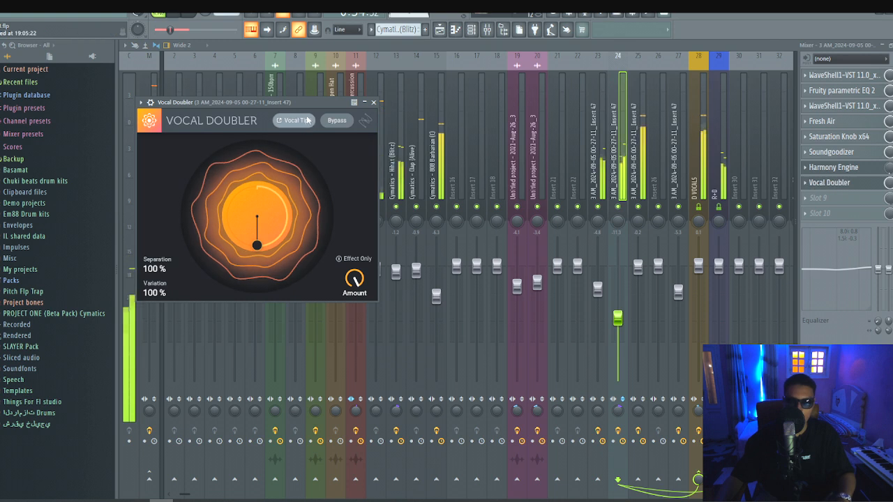
click(843, 169)
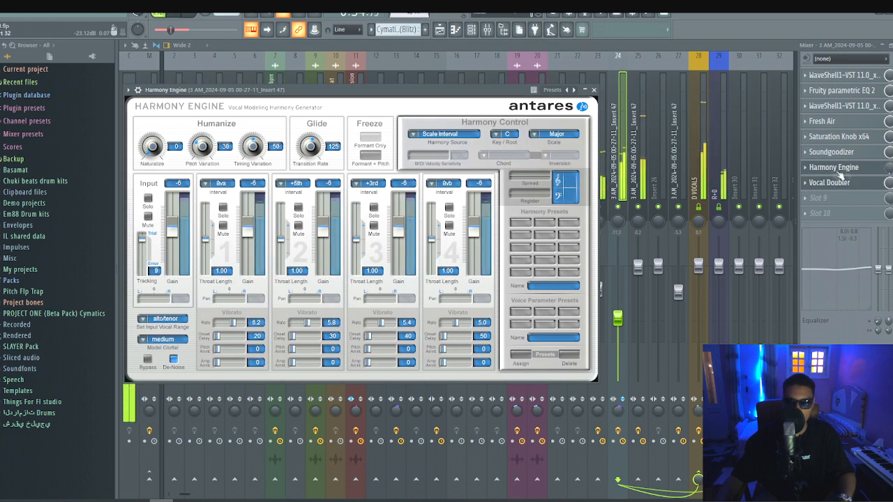
click(594, 90)
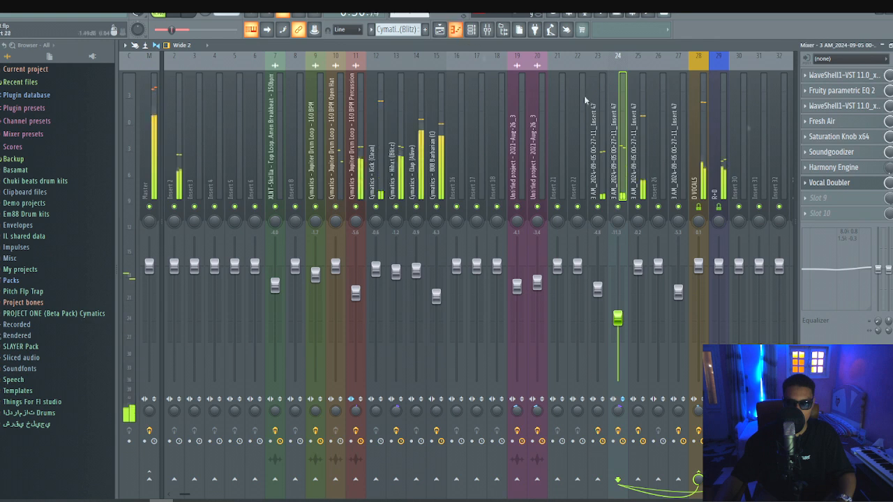
click(853, 169)
click(853, 170)
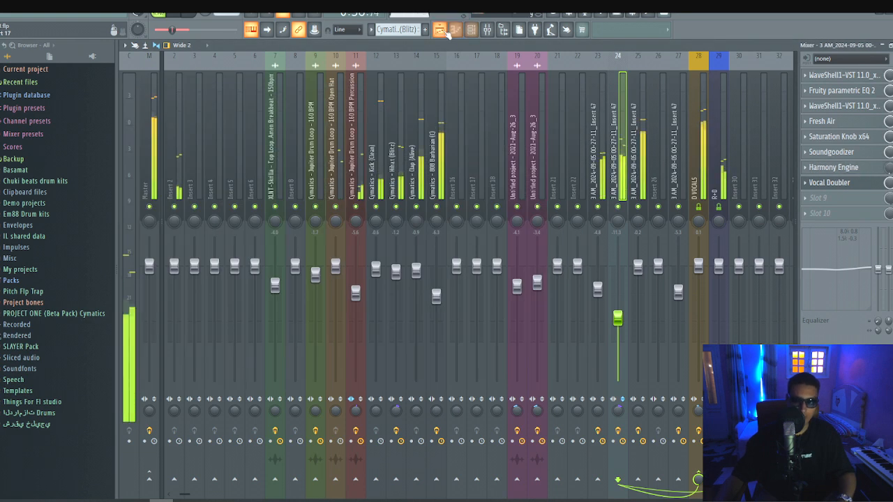
Select vocal insert 23 and inspect its Drip, EffectRack and Fruity Limiter effects.
click(604, 124)
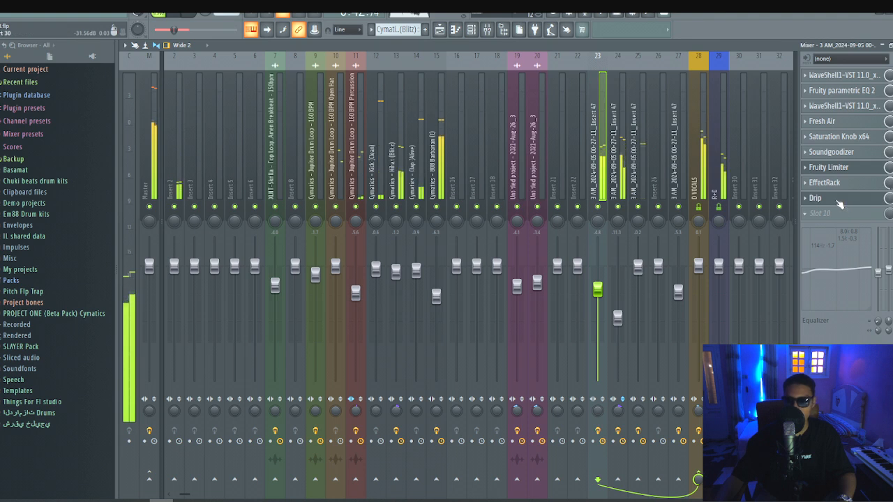
click(844, 199)
click(833, 183)
click(828, 168)
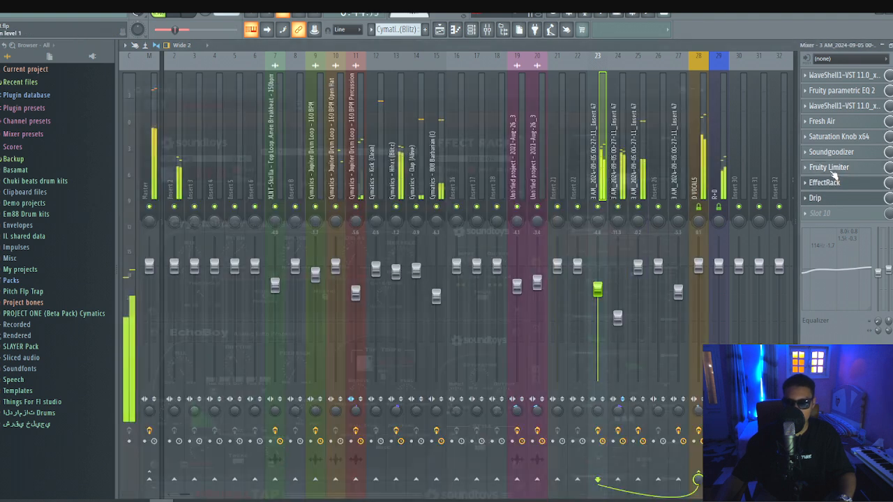
click(601, 116)
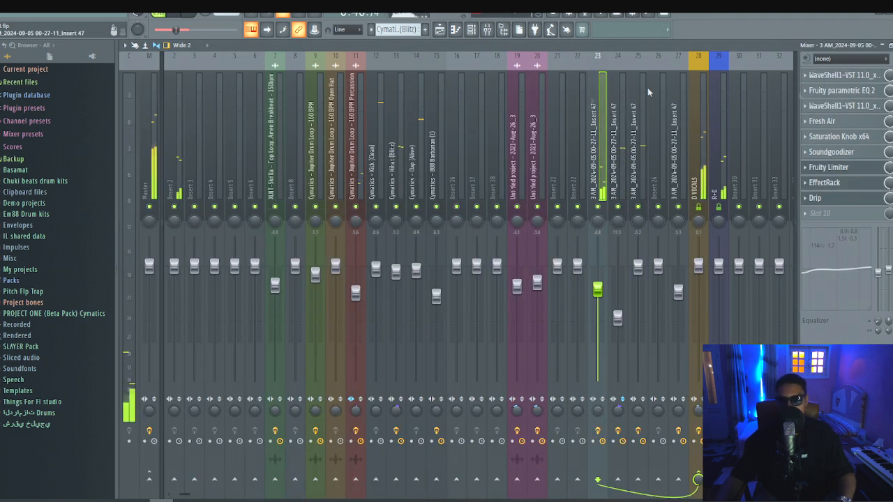
Bring up the playlist and look over the vocal clips on Tracks 16 to 25.
click(455, 29)
scroll(239, 219, down, 3)
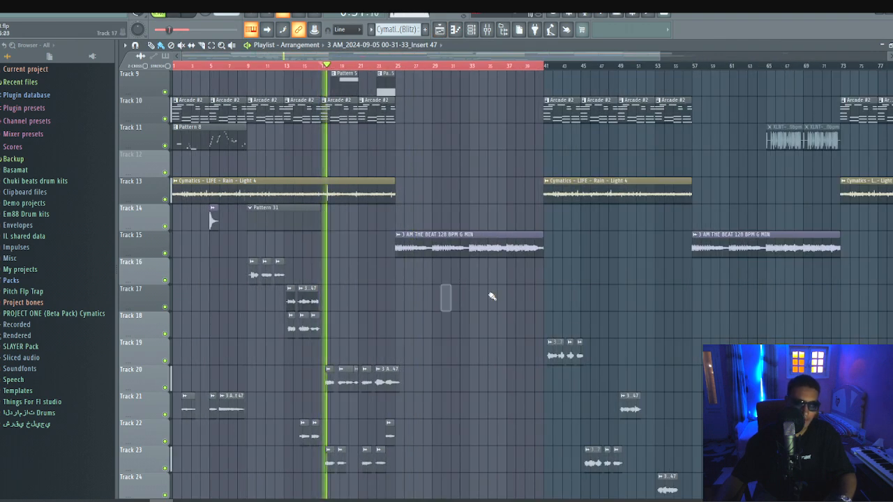
scroll(522, 145, down, 5)
scroll(522, 145, up, 5)
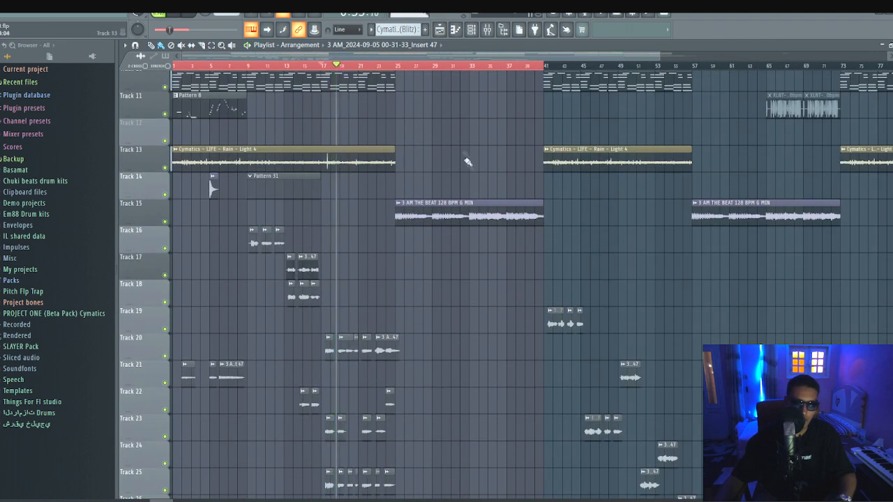
scroll(454, 60, down, 3)
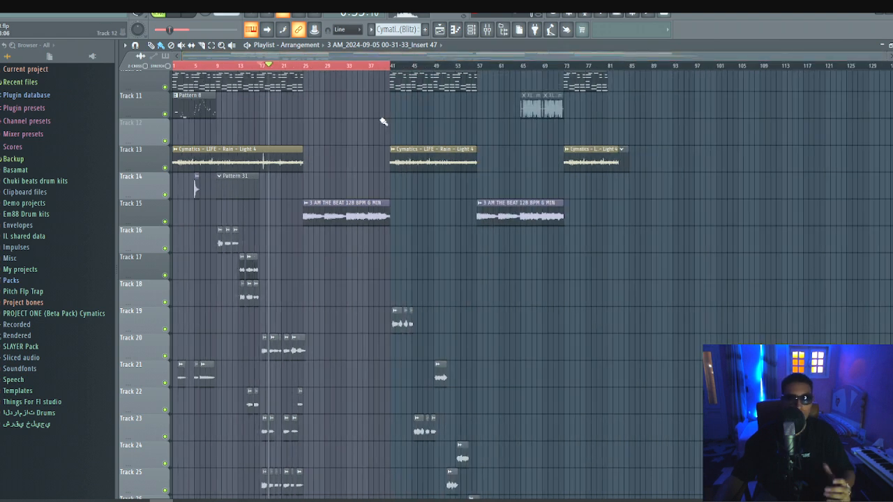
scroll(358, 67, up, 3)
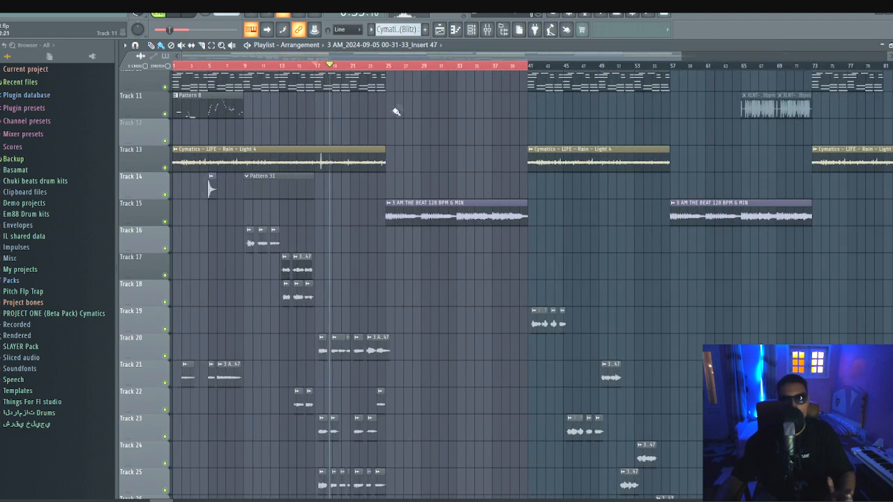
scroll(401, 57, up, 3)
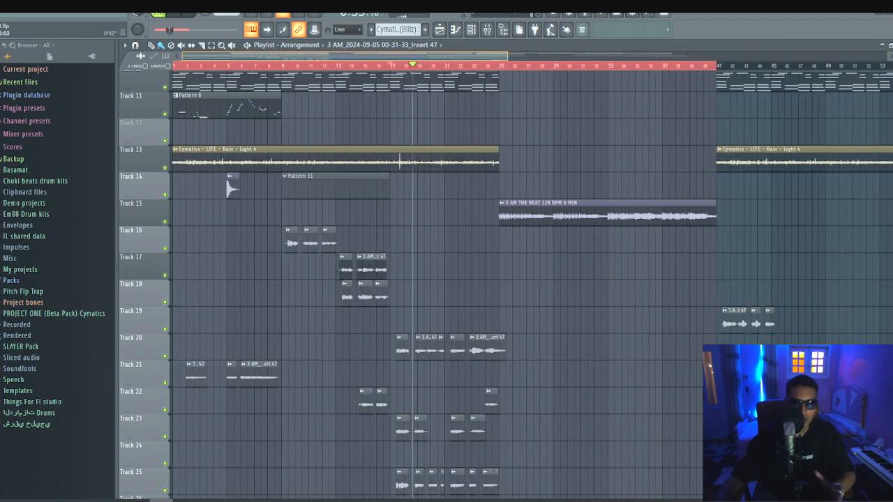
scroll(521, 142, up, 1)
scroll(367, 147, down, 3)
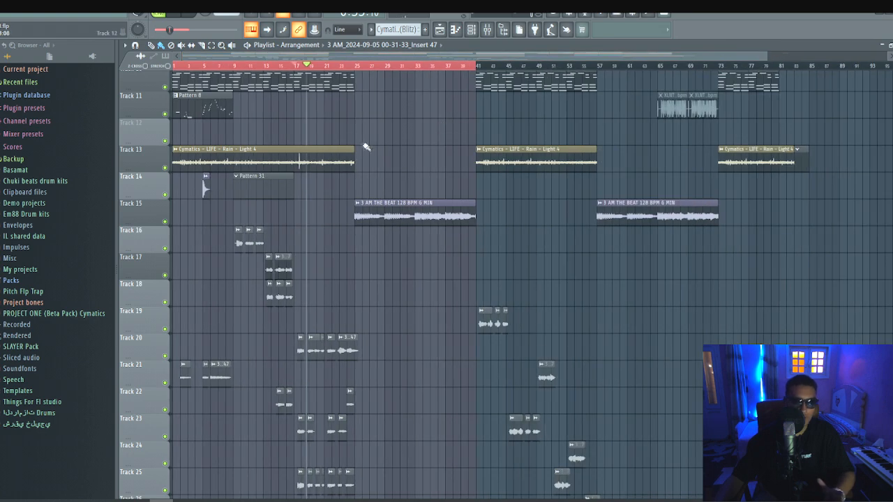
drag(470, 132, 383, 133)
key(Delete)
scroll(392, 57, up, 3)
scroll(391, 132, down, 3)
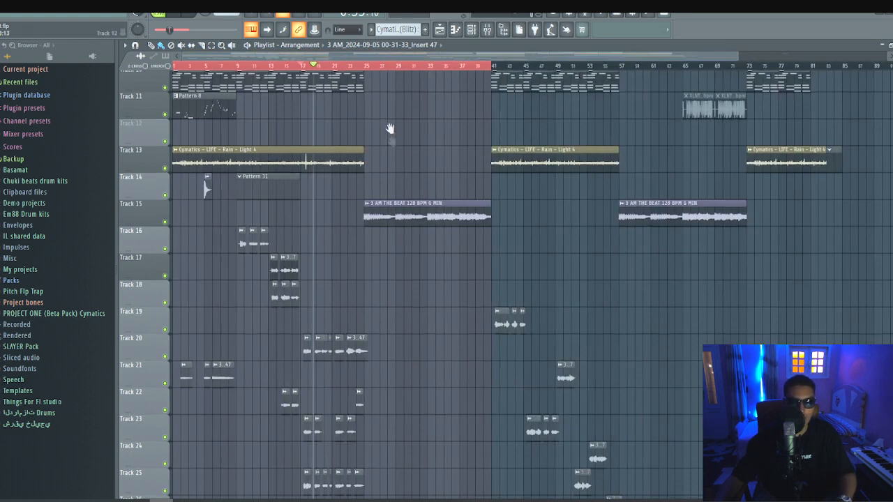
Review the arrangement of the drum, melody and sample clips on Tracks 2 to 15 in the playlist.
scroll(426, 314, up, 7)
scroll(370, 328, up, 1)
mouse_move(368, 349)
mouse_down()
mouse_move(507, 349)
mouse_move(165, 350)
mouse_up()
key(Delete)
key(Delete)
drag(488, 353, 172, 350)
key(Delete)
scroll(393, 57, up, 3)
drag(556, 353, 173, 353)
key(Delete)
scroll(490, 71, down, 3)
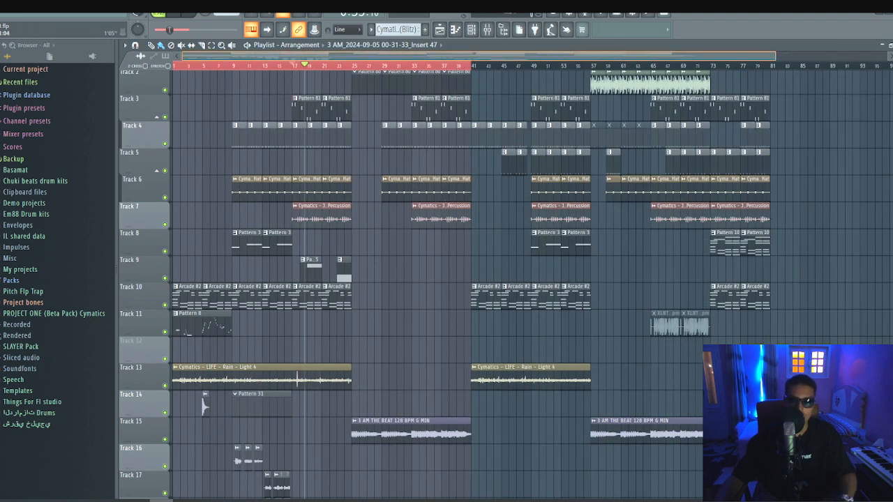
scroll(438, 58, up, 2)
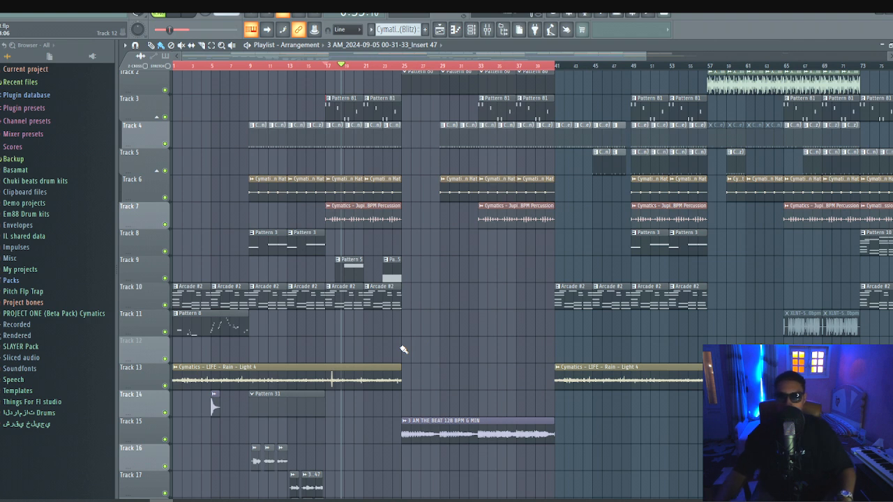